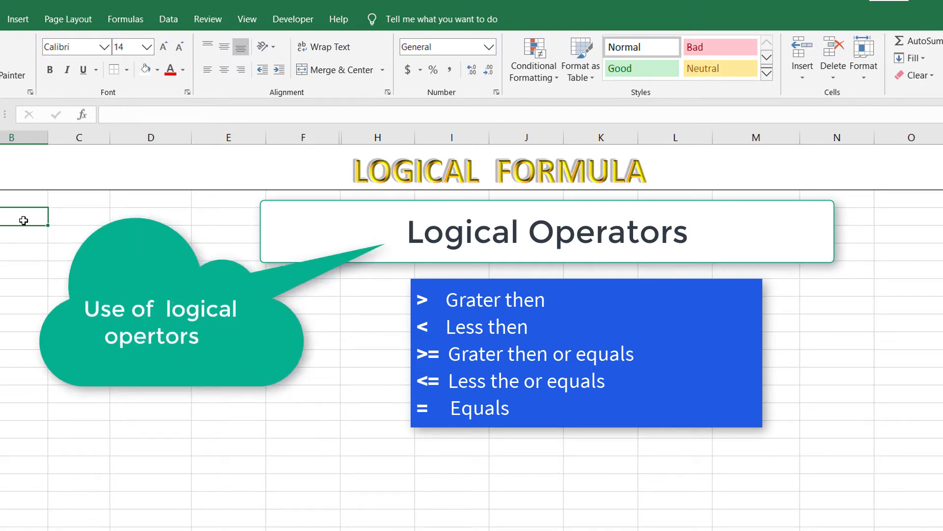
List the logical operators >, <, >=, <= and = down column B in cells B4 to B8.
key("Down")
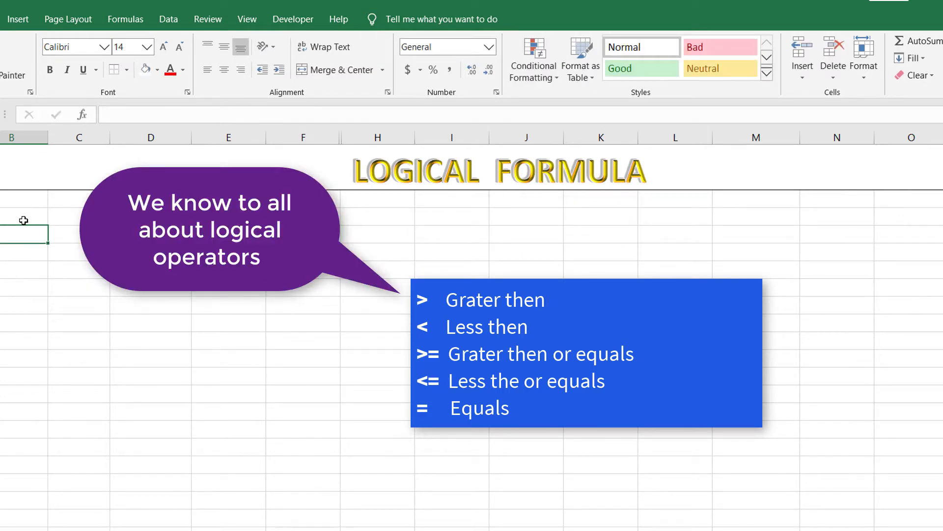
key("Up")
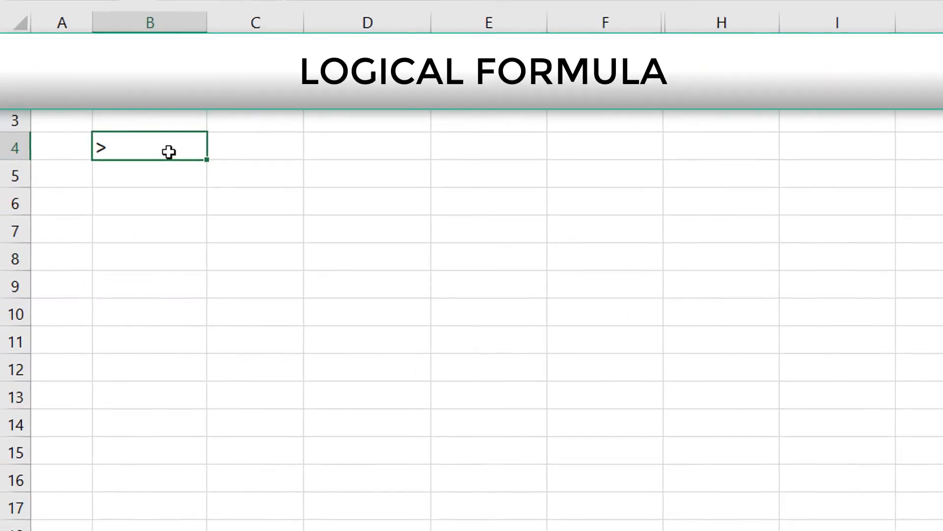
key("Down")
type("<")
key("Return")
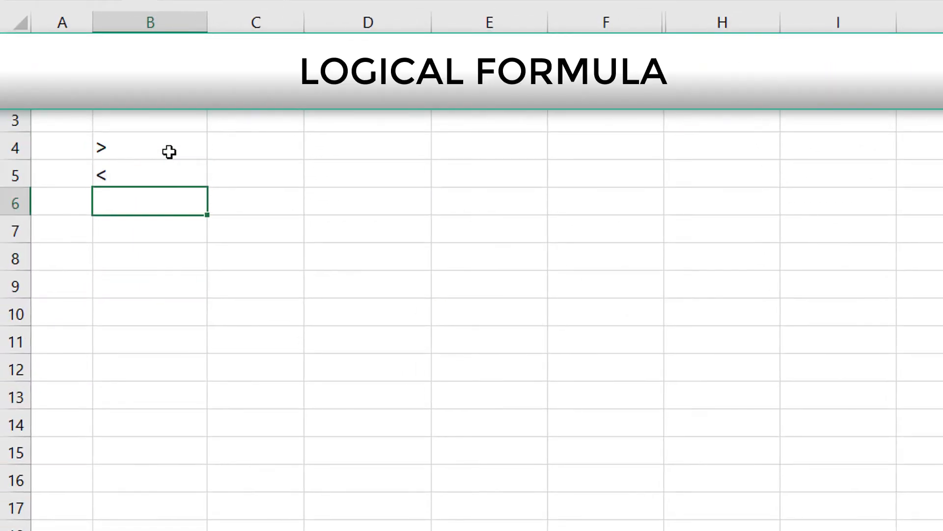
type(">=")
key("Return")
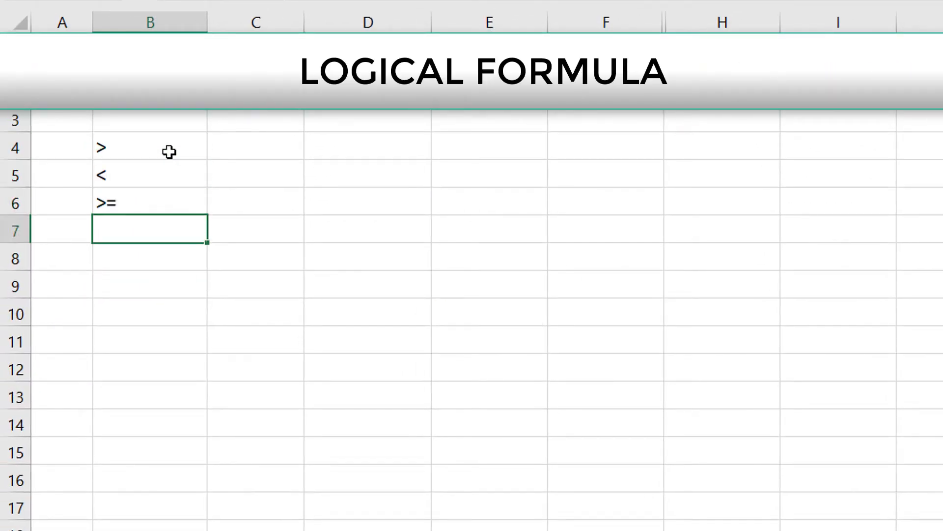
type("<=")
key("Return")
type("\\")
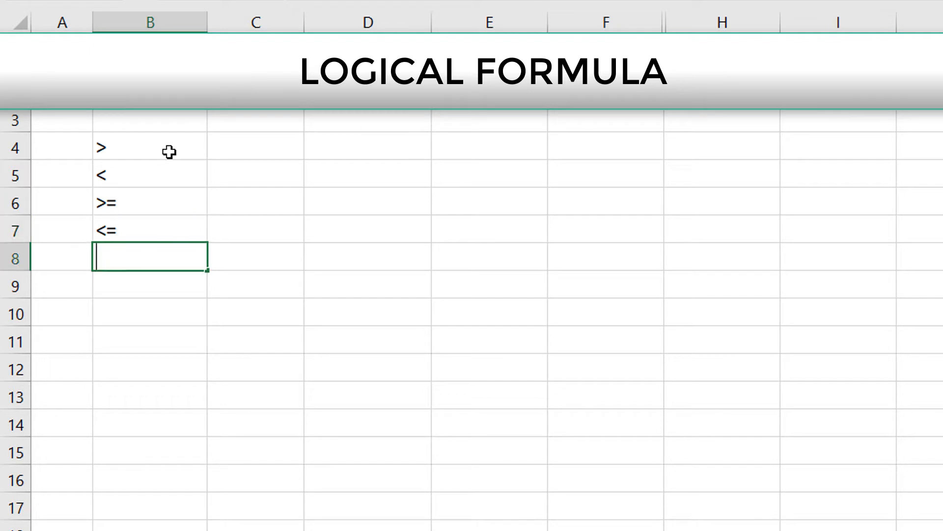
type("=")
key("Return")
Enlarge the font of all rows from row 3 downward to size 20.
left_click_drag(126, 149, 144, 251)
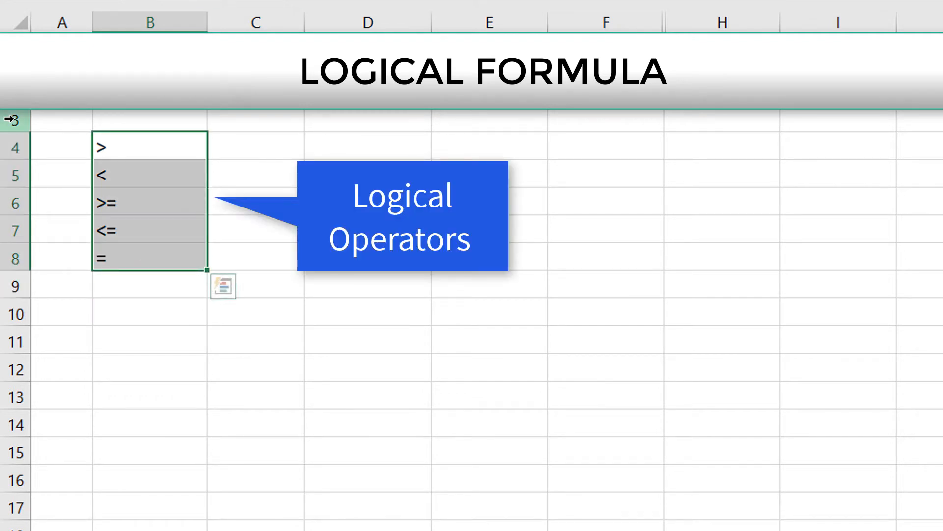
left_click_drag(11, 120, 105, 528)
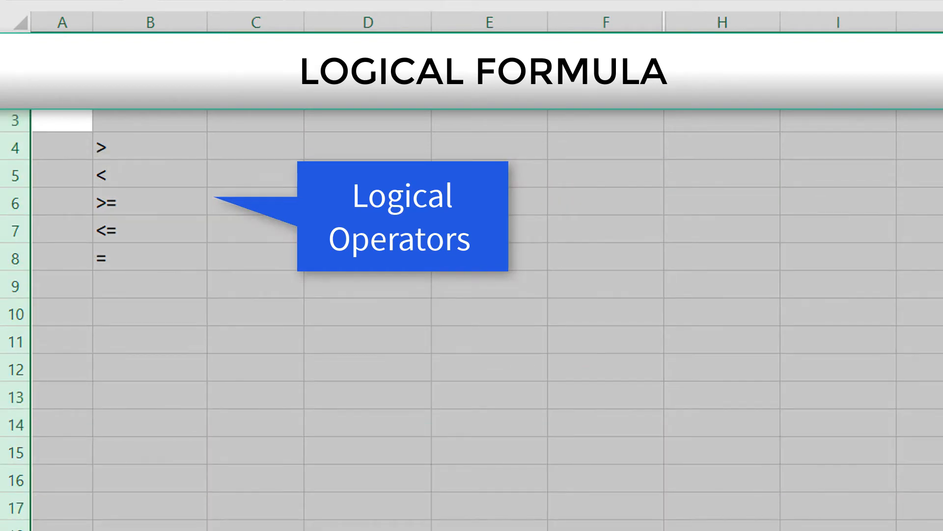
key("ctrl+shift+period")
key("ctrl+shift+period")
left_click(152, 185)
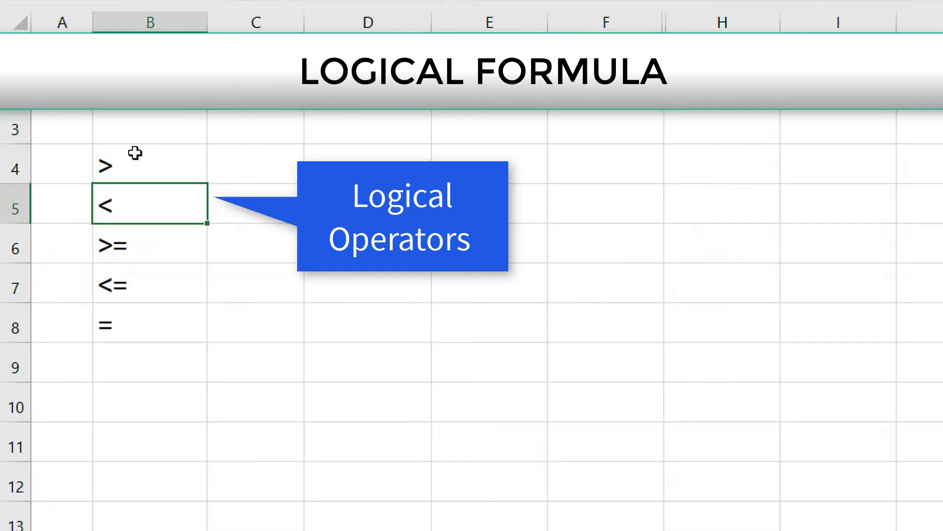
left_click(134, 152)
left_click(139, 289)
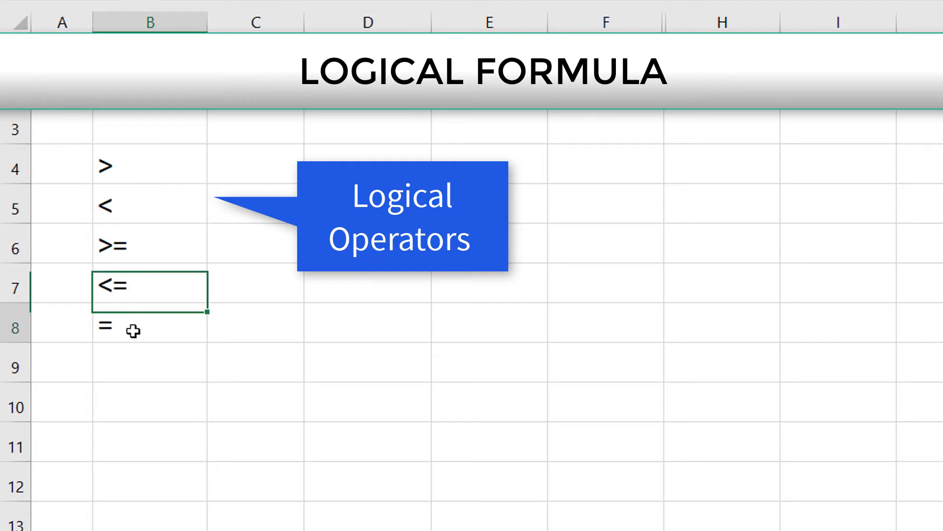
left_click(281, 227)
left_click(344, 162)
Enter the greater-than example 5>3 in C4 and its result TRUE in D4.
left_click(253, 164)
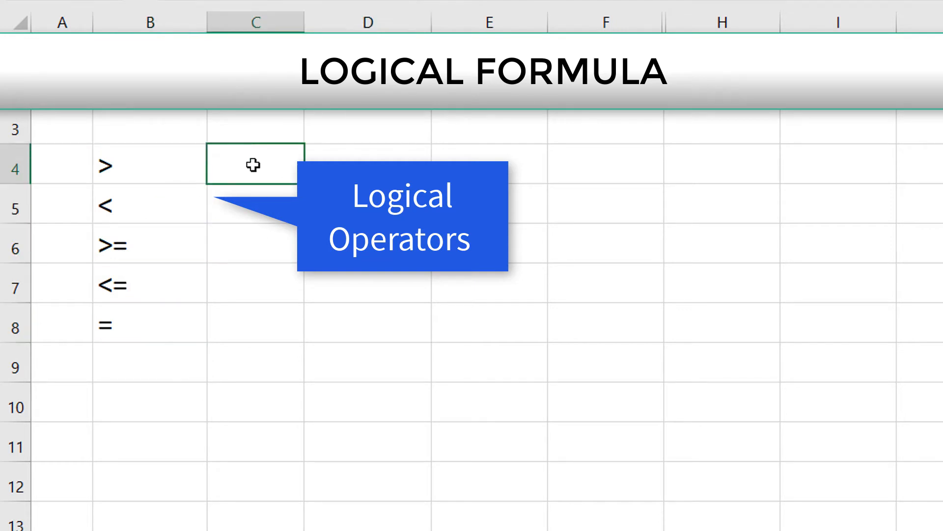
type("=")
key("BackSpace")
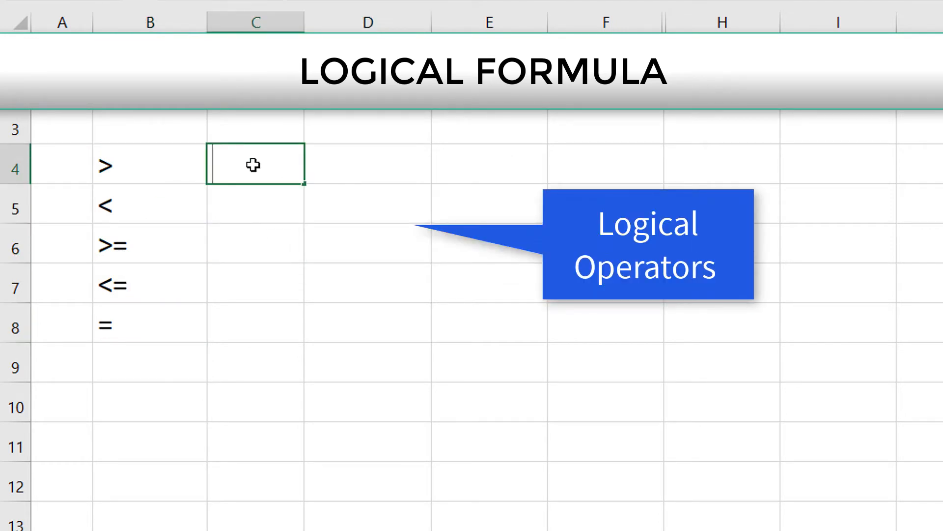
type("5>3")
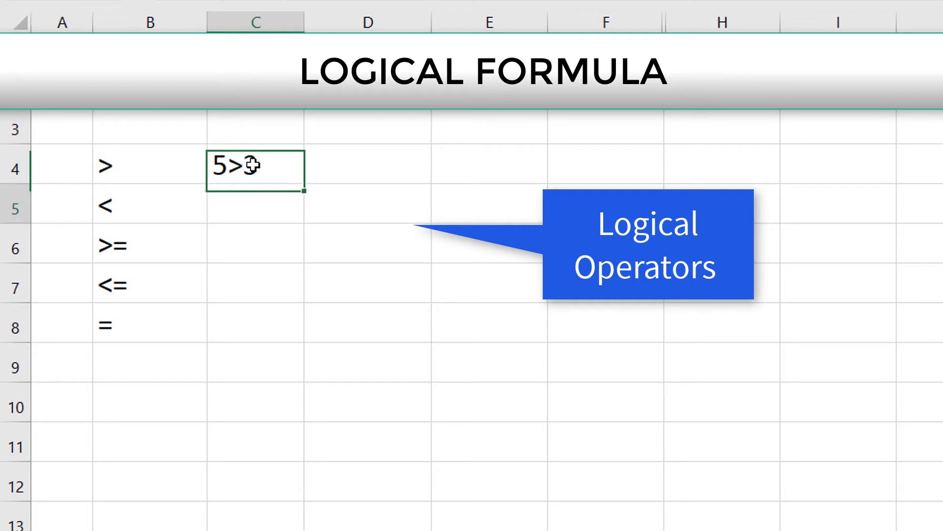
key("Return")
left_click(275, 162)
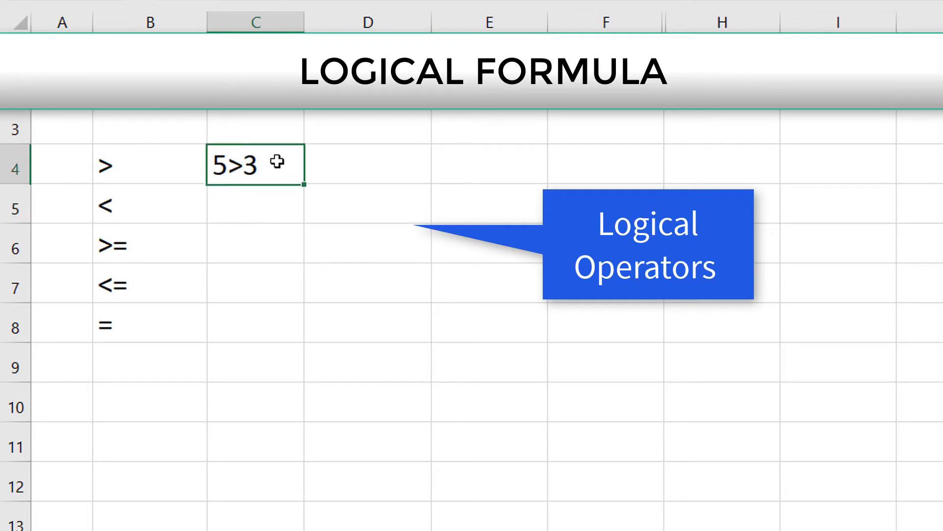
left_click(390, 160)
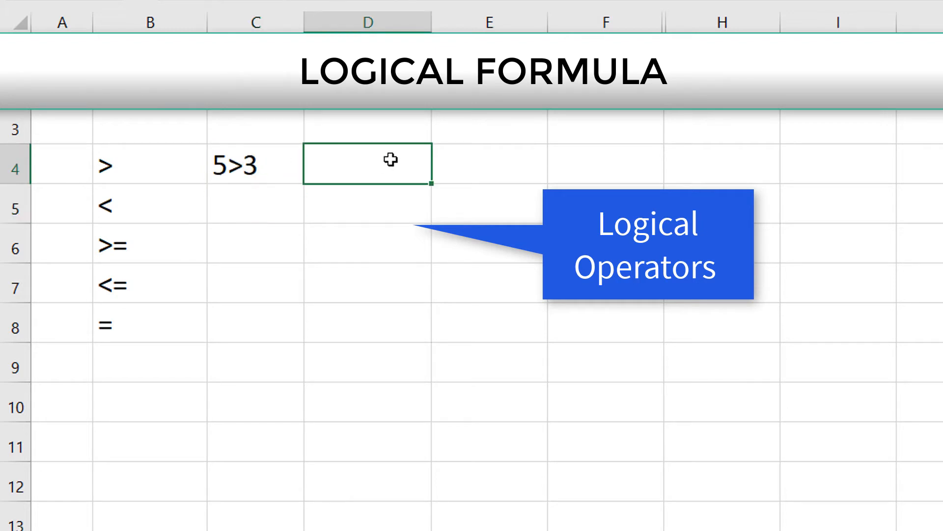
type("TRUE")
key("Return")
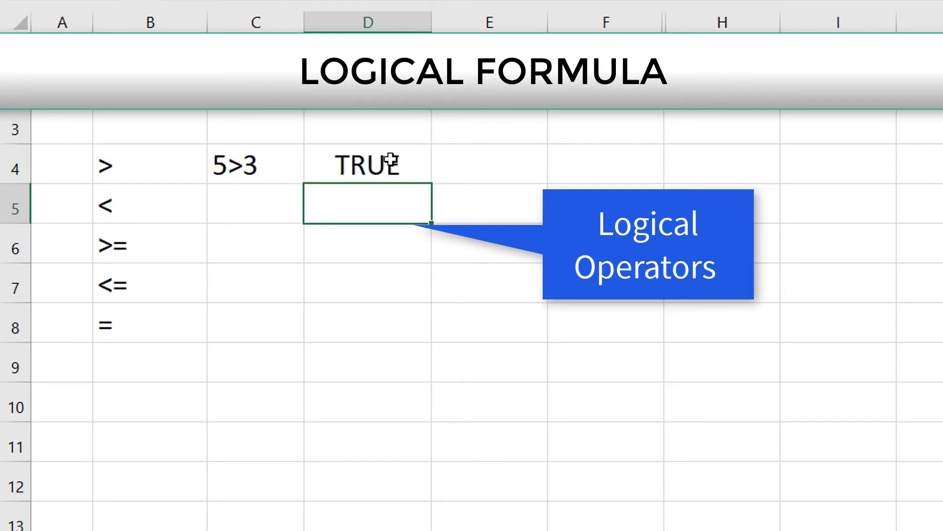
left_click(445, 173)
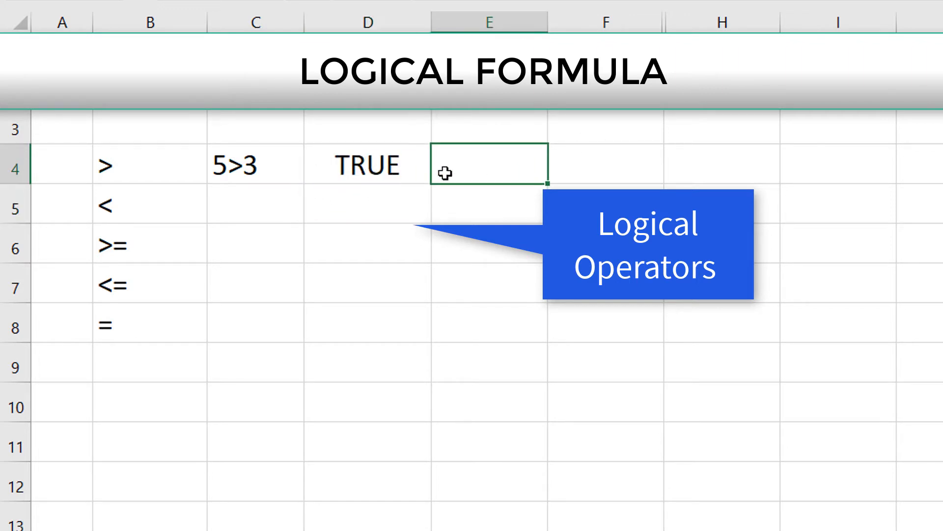
Enter the less-than example 3<7 in C5 and its result TRUE in D5.
left_click(289, 216)
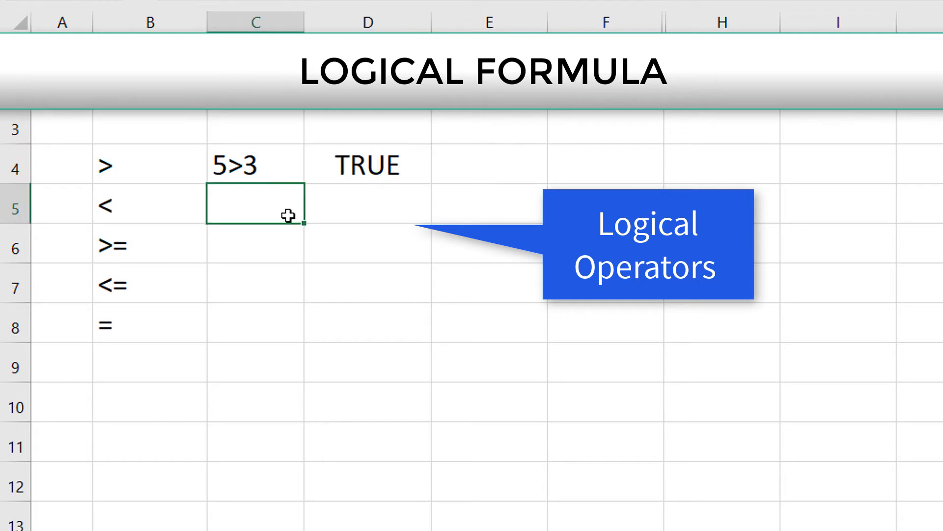
type("3<7")
key("Return")
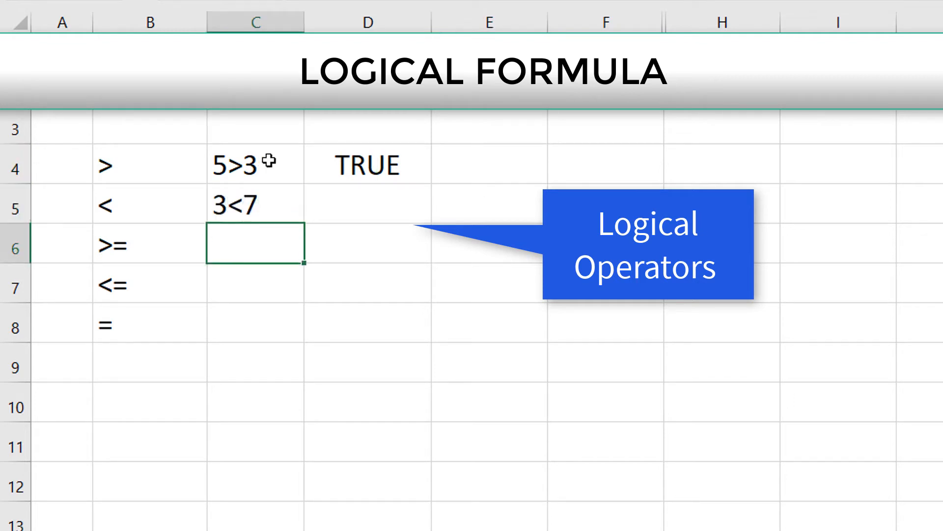
left_click(400, 196)
type("TRUE")
key("Return")
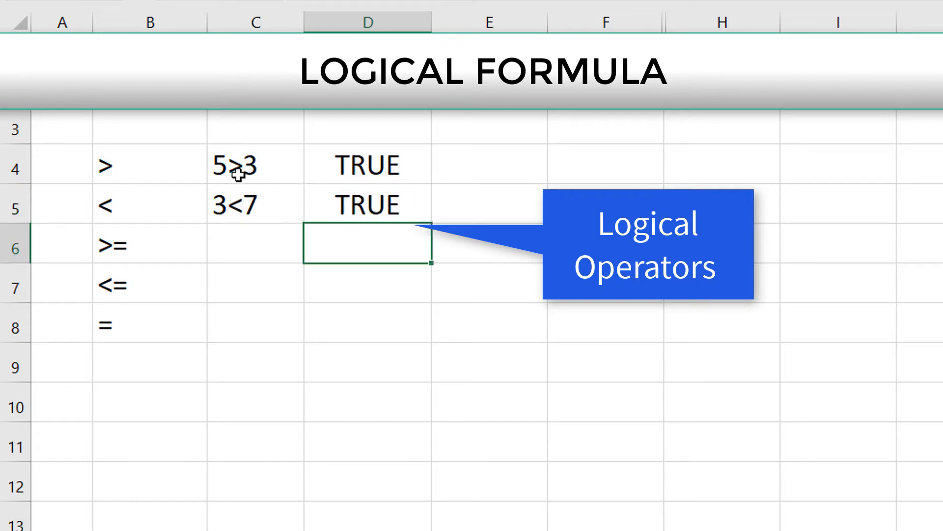
Clear the example comparisons and their results from cells C4 to D5.
left_click_drag(222, 159, 365, 231)
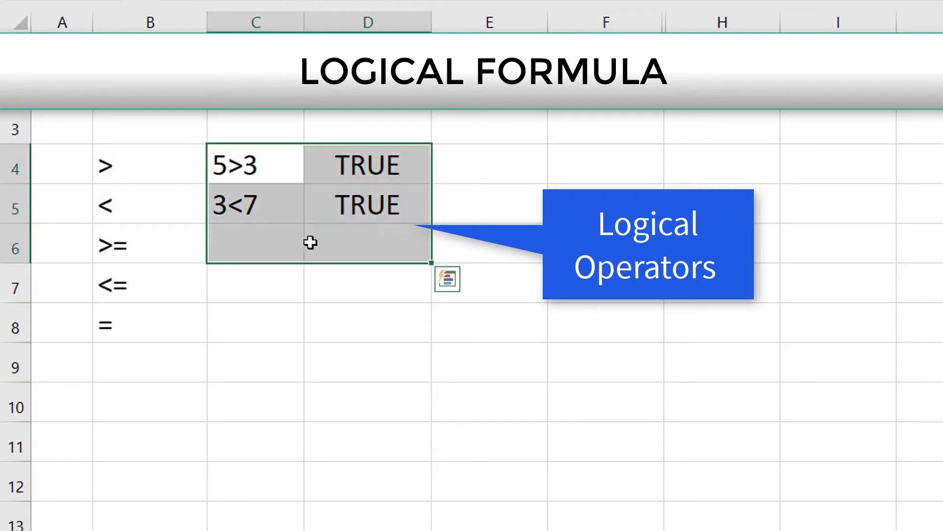
left_click_drag(131, 169, 147, 248)
left_click_drag(150, 308, 151, 316)
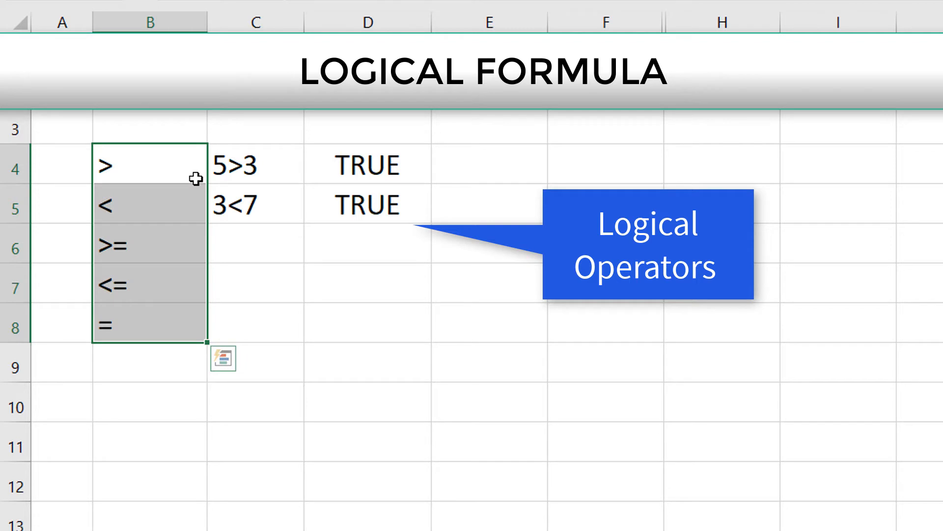
left_click_drag(236, 167, 367, 207)
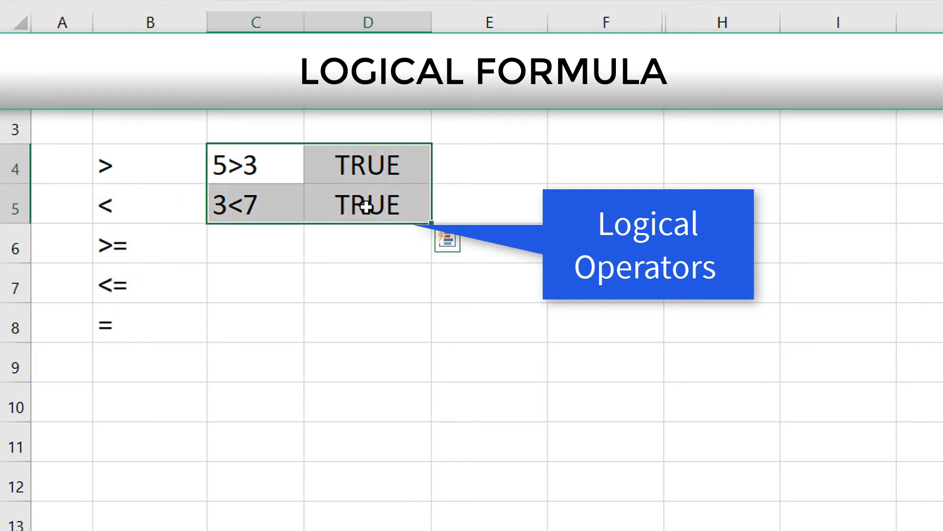
key("Delete")
Enter the label IF in C4 and the column heading Amount in E4.
left_click(108, 173)
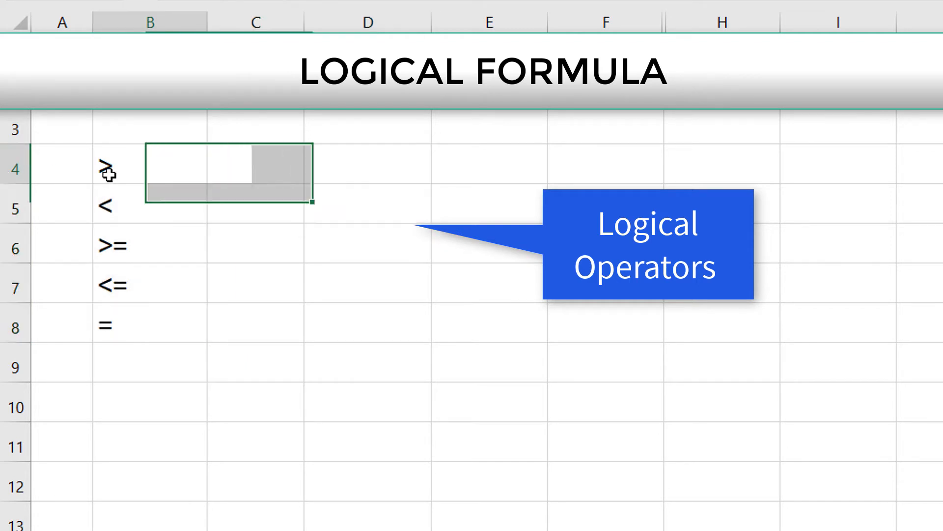
type("IF")
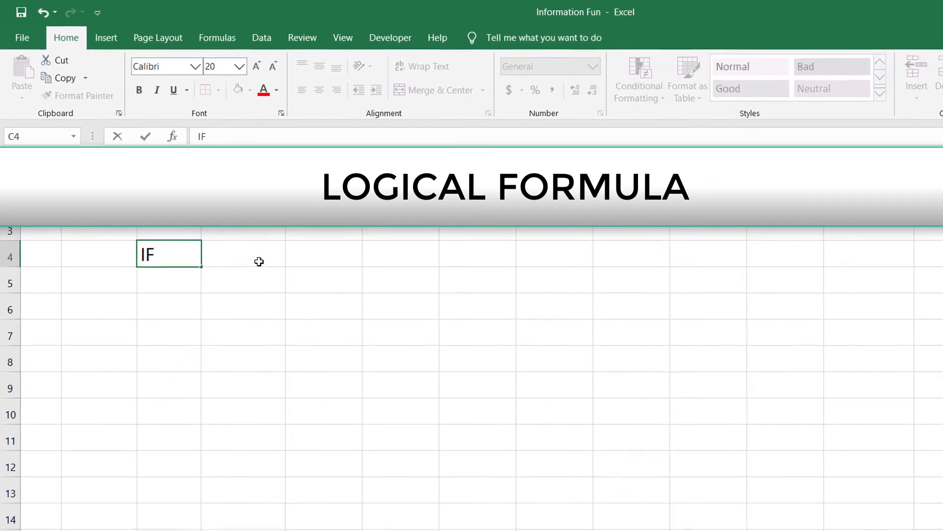
left_click(316, 276)
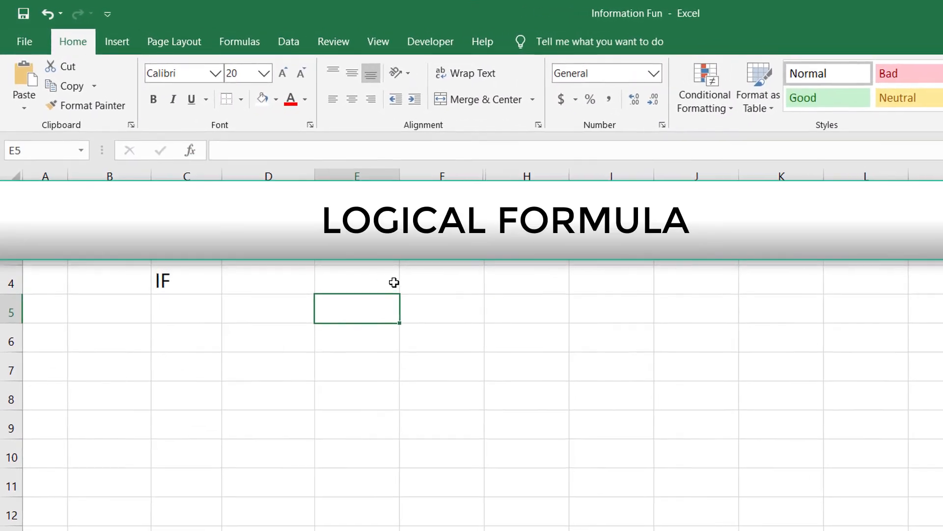
left_click(394, 282)
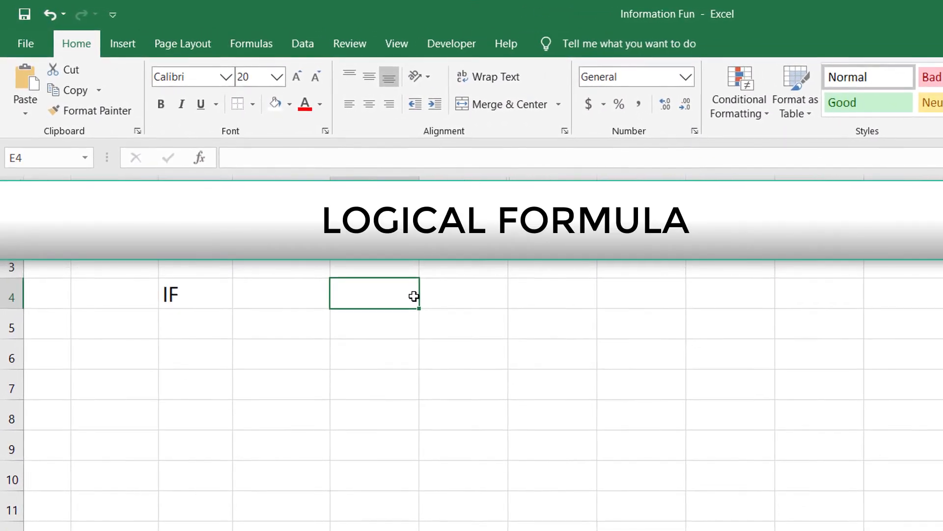
type("aOUNT")
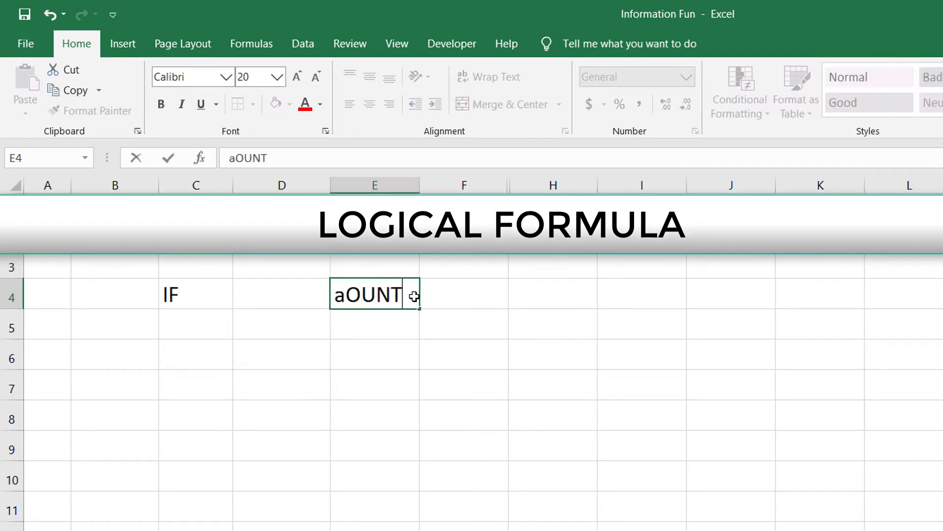
key("Return")
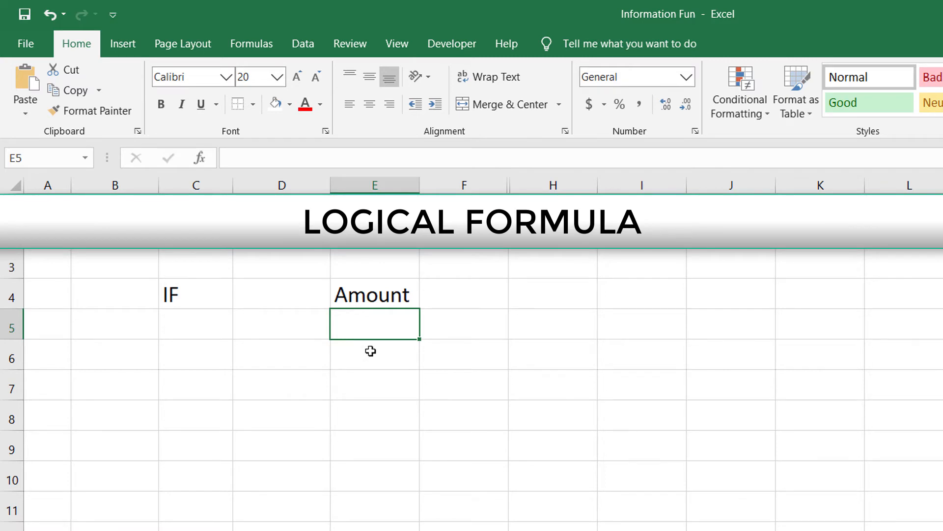
Fill the Amount column with 20, 40, 6, 30, 90, 23 and 25 in E5 to E11, plus one more amount in E12.
type("20")
key("Return")
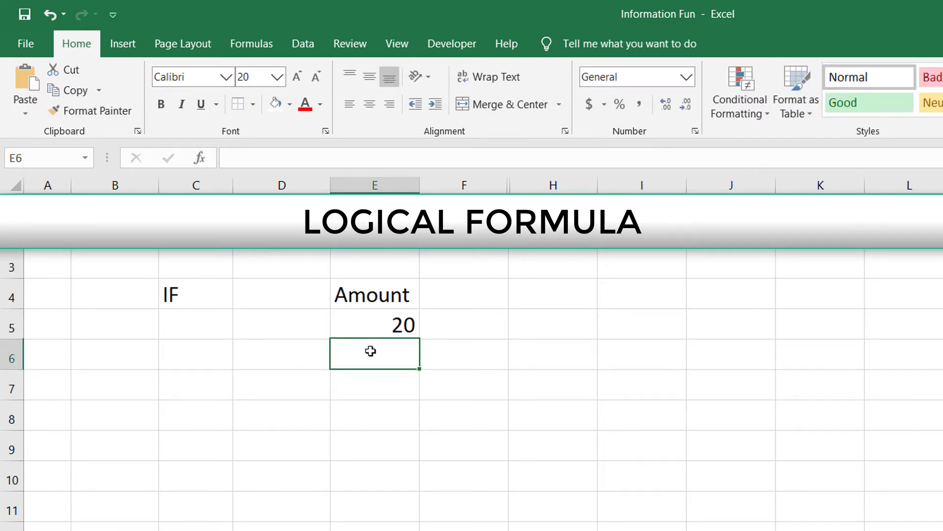
type("40")
key("Return")
type("6")
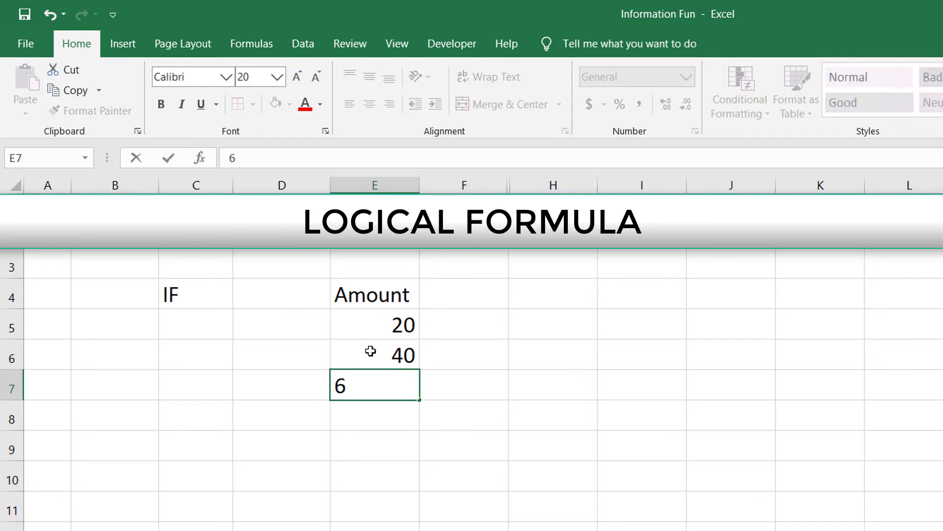
key("Return")
type("30")
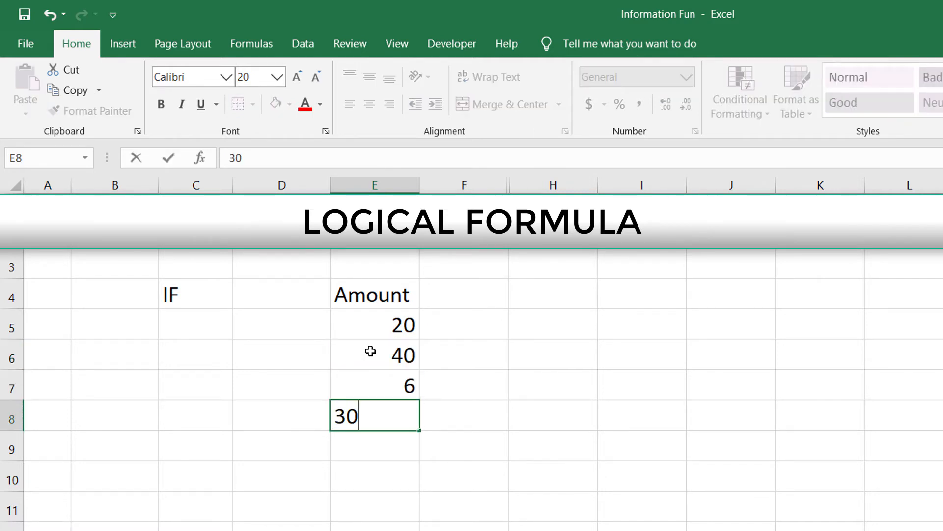
key("Return")
type("90")
key("Return")
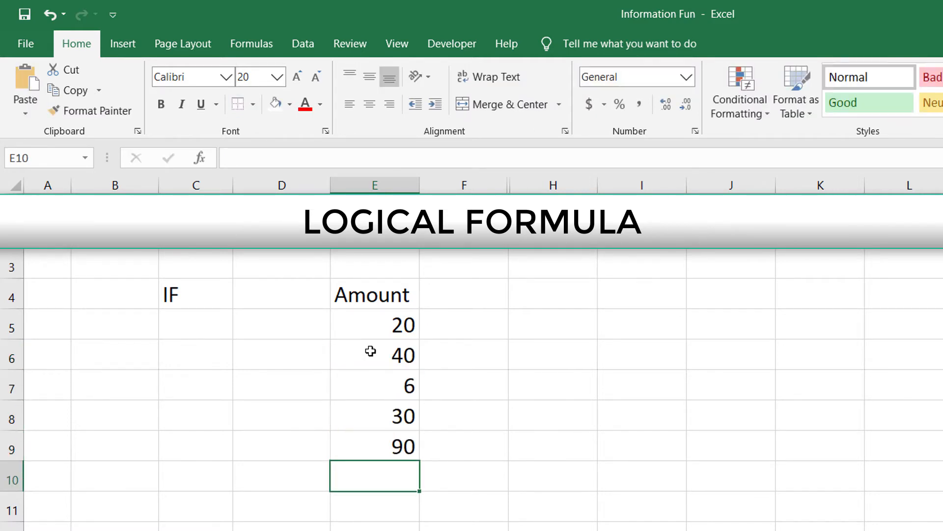
type("23")
key("Return")
type("25")
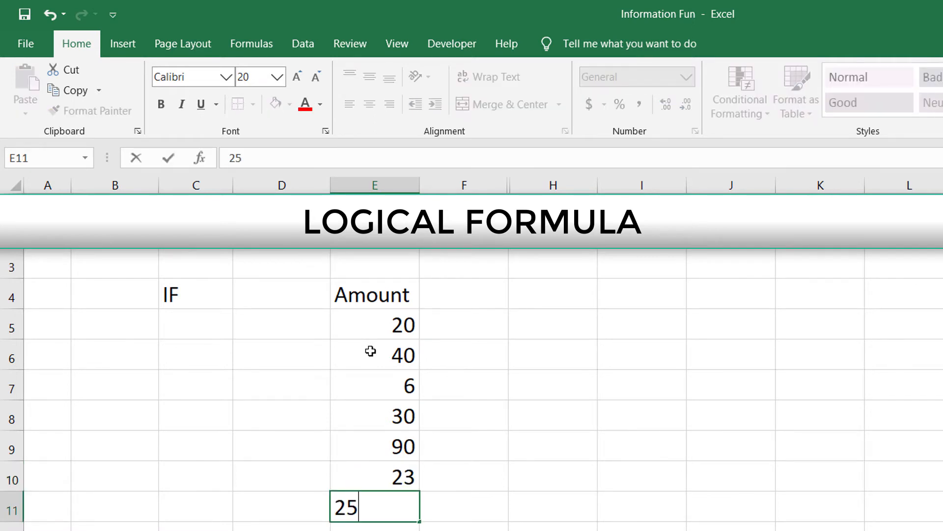
key("Return")
key("Return")
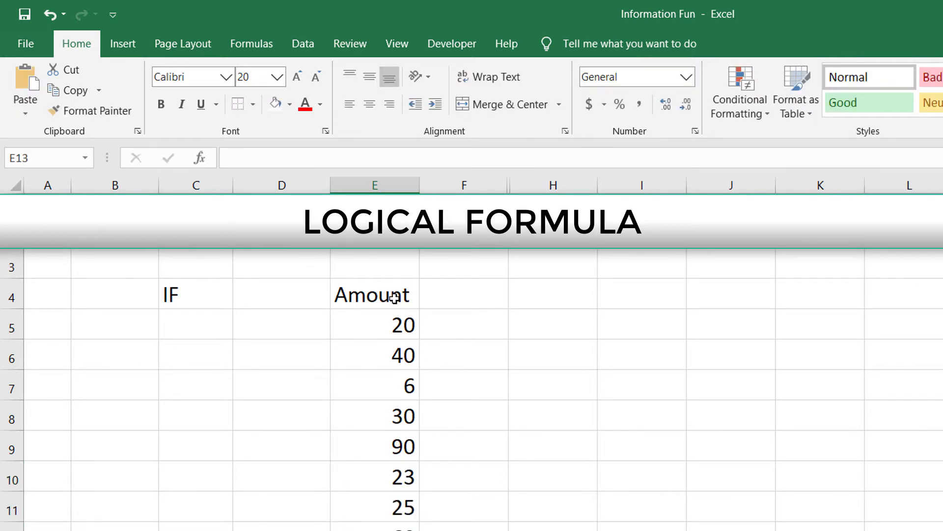
left_click(479, 302)
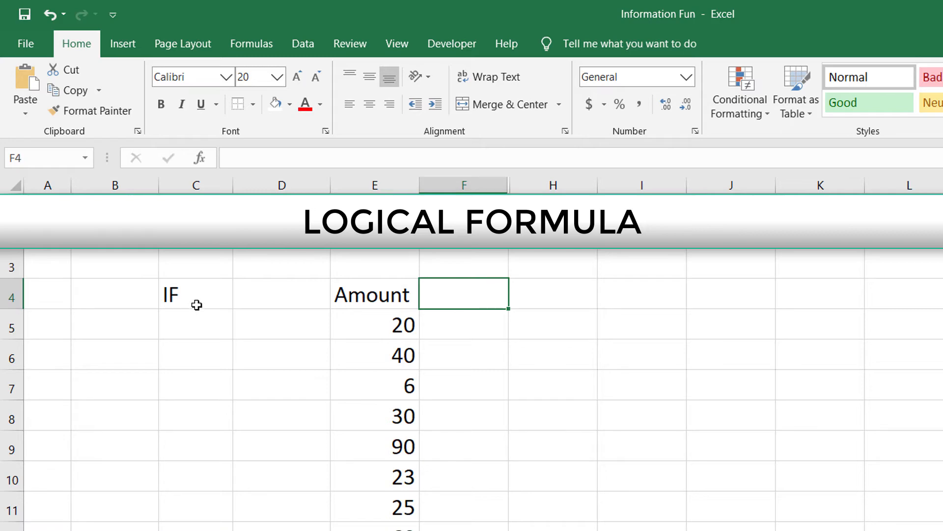
Left-align the Amount data in column E and the cells beside it in column F, and enter the heading IF in F4.
left_click_drag(373, 296, 422, 530)
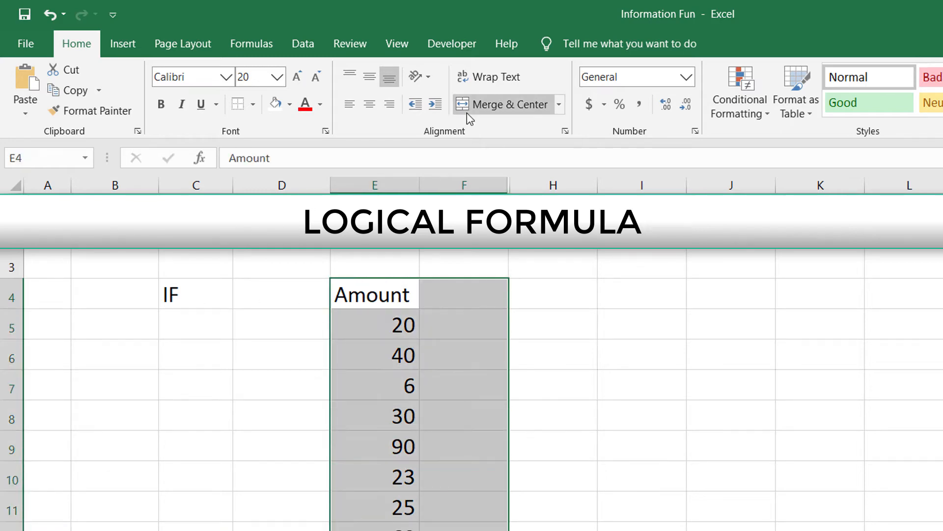
left_click(350, 104)
left_click(486, 294)
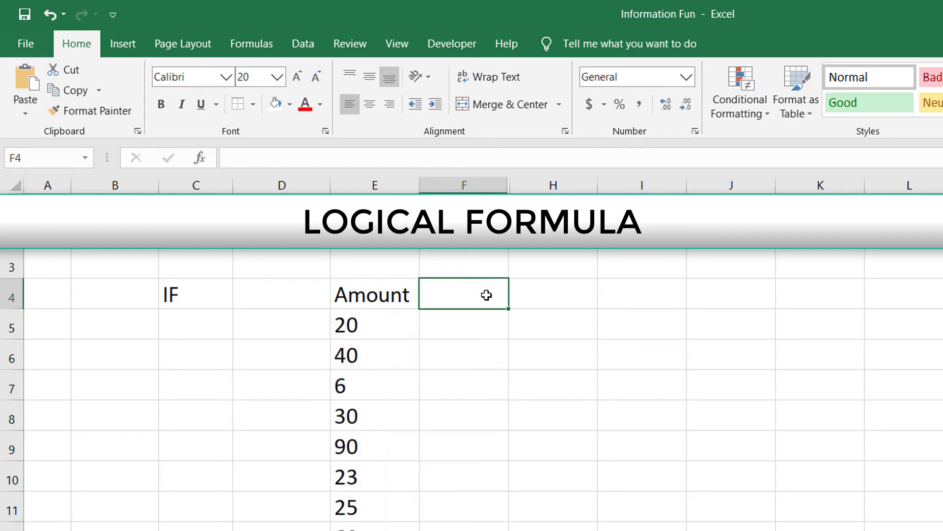
type("IF")
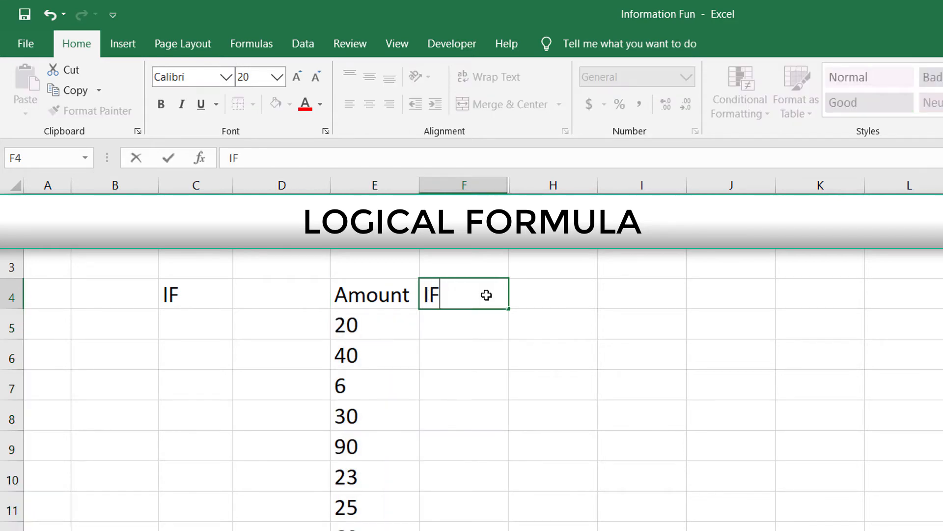
key("Return")
Enter the heading Result in I4 and the rule "above 50 NORMAL" in I5.
left_click(396, 325)
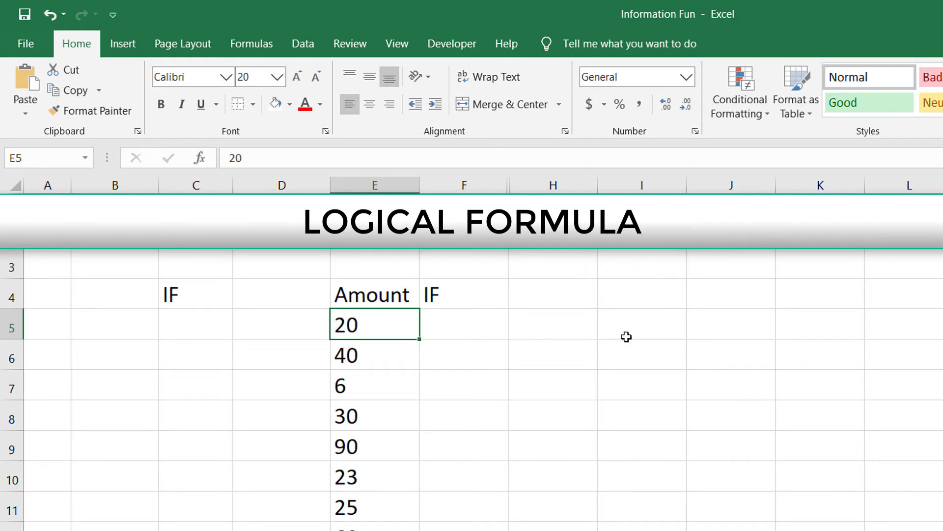
left_click(738, 338)
left_click(672, 297)
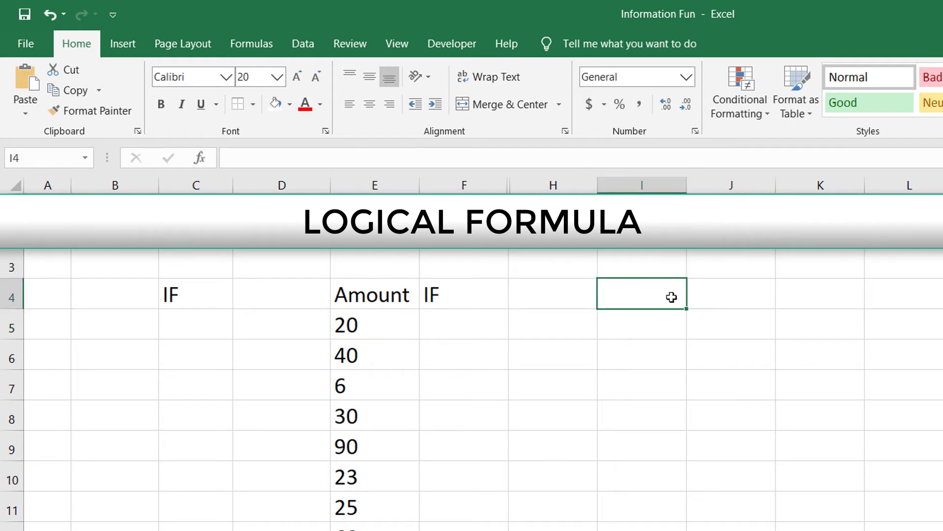
type("Result")
key("Return")
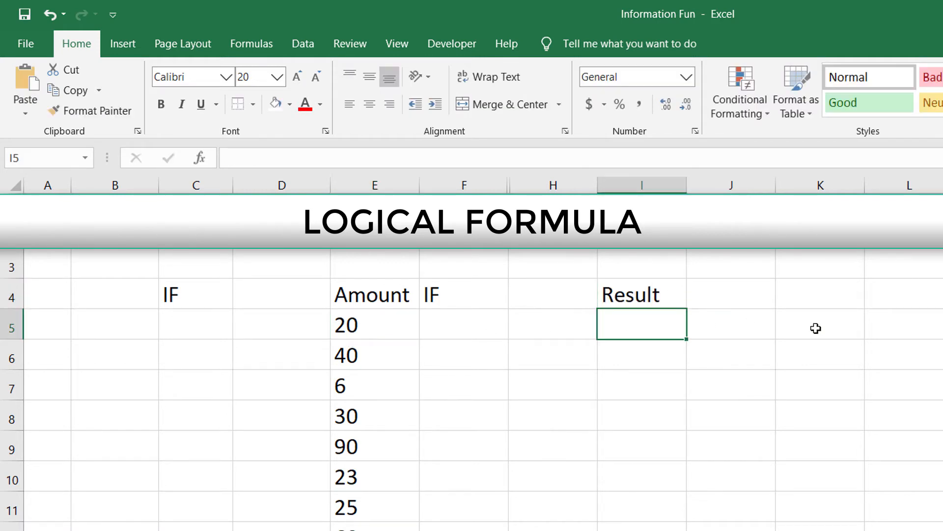
type("above")
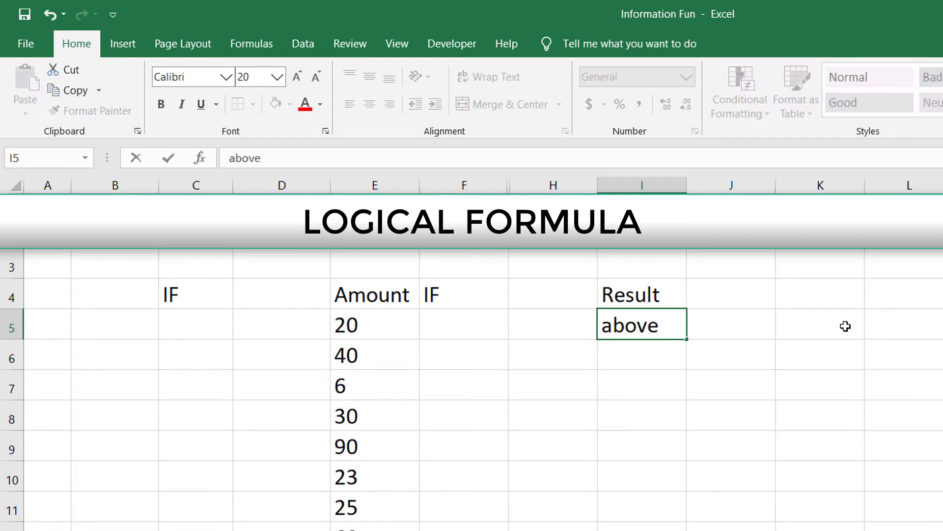
type(" 50")
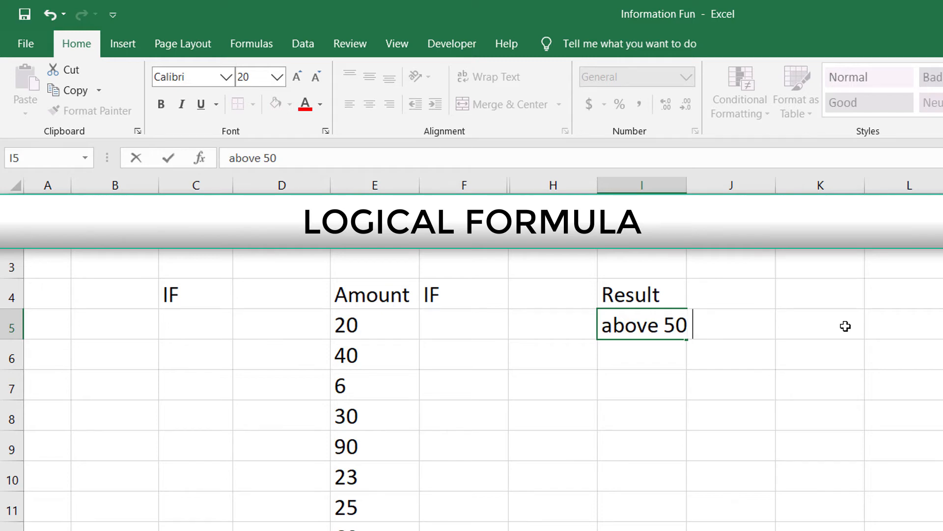
type(" (")
key("BackSpace")
type("NORMAL")
key("Return")
left_click(765, 388)
Enter the rule "below 50 Null" in I6.
left_click(663, 348)
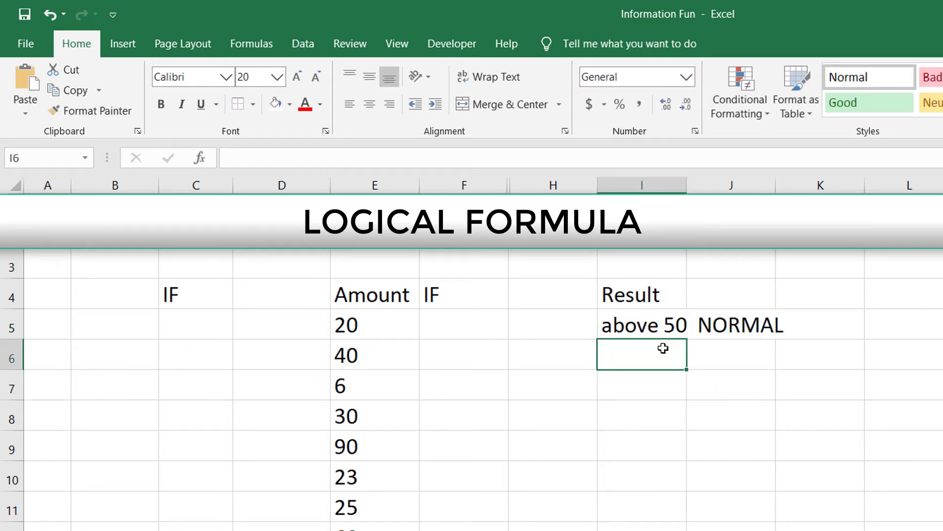
type("below 50 ")
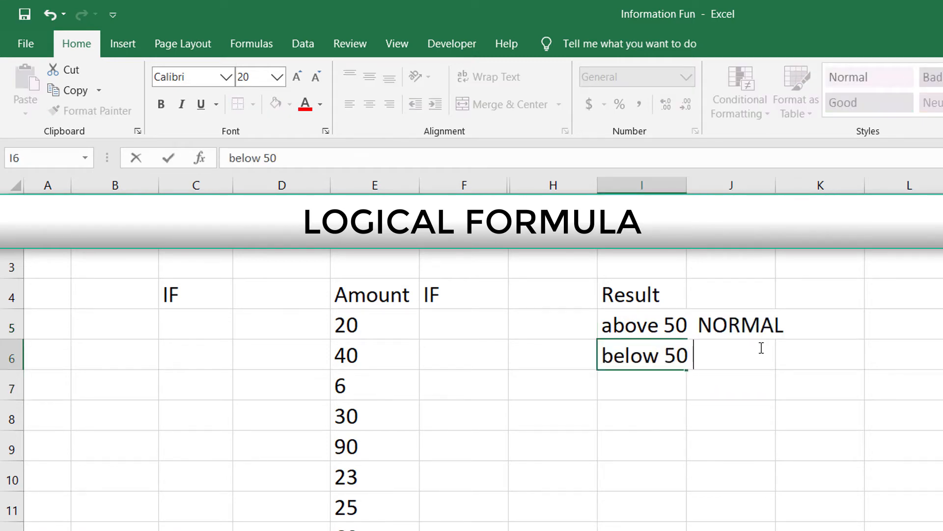
type("Null")
left_click(706, 498)
left_click(708, 408)
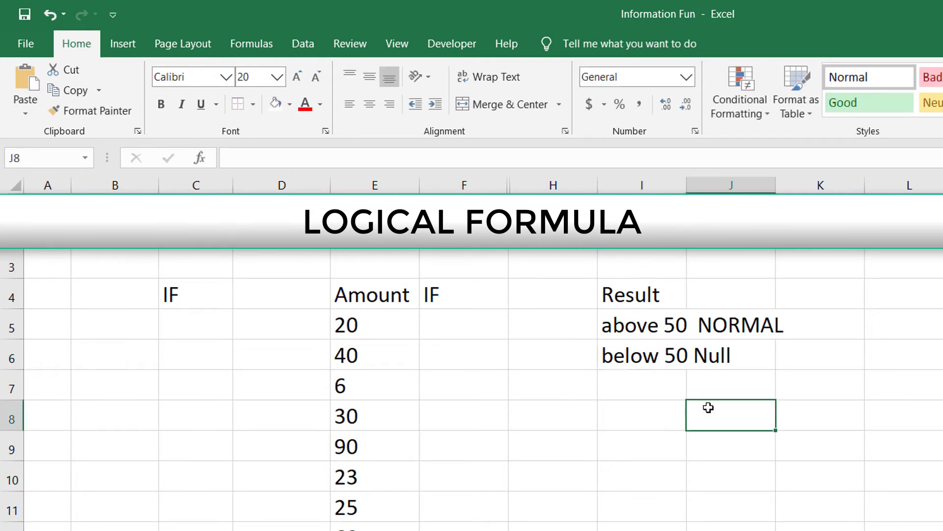
Review the Result rules in I4 to J6 against the first amount in E5 and the IF label in C4.
left_click_drag(634, 301, 727, 362)
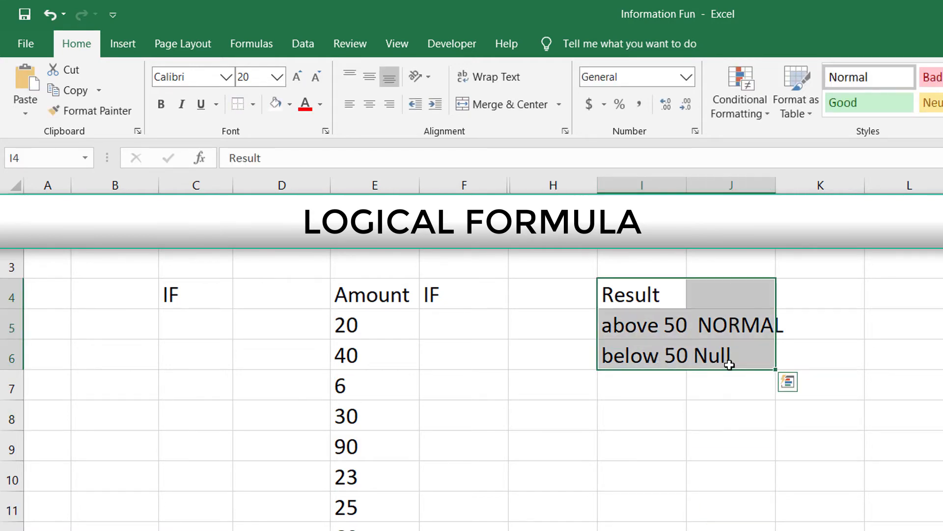
left_click(634, 346)
left_click(626, 325)
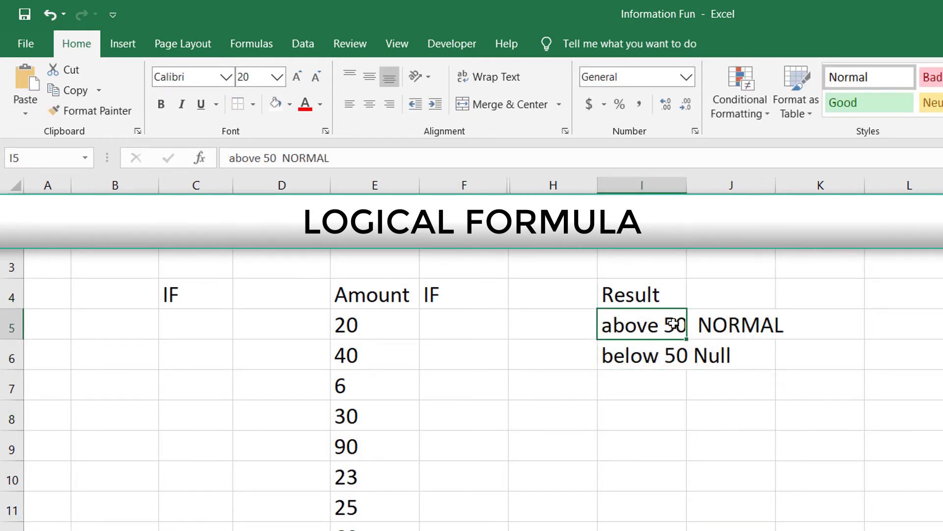
left_click(731, 325)
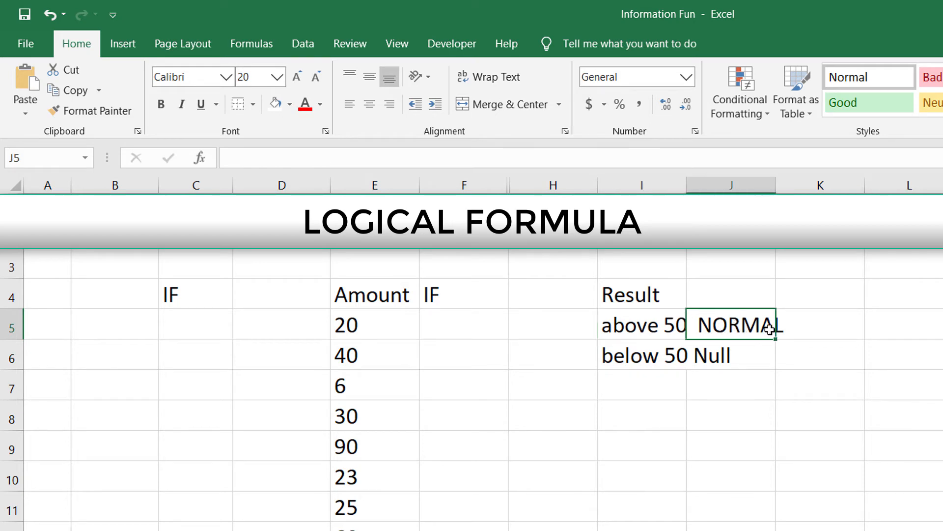
left_click(685, 355)
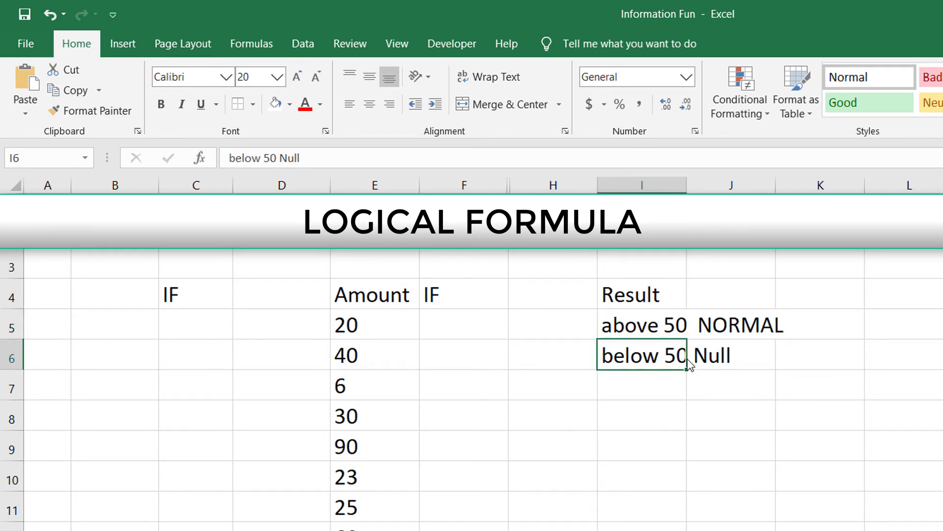
left_click(722, 356)
left_click(411, 325)
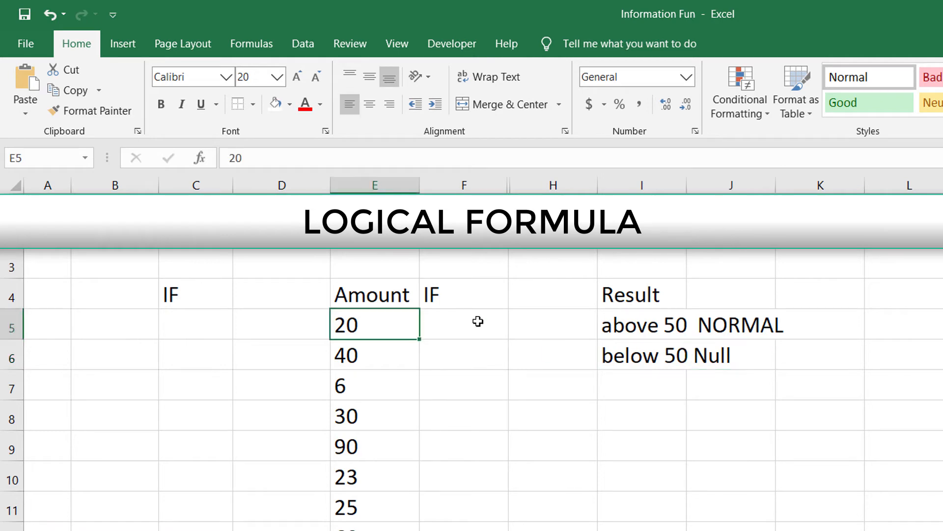
left_click(478, 321)
left_click(190, 294)
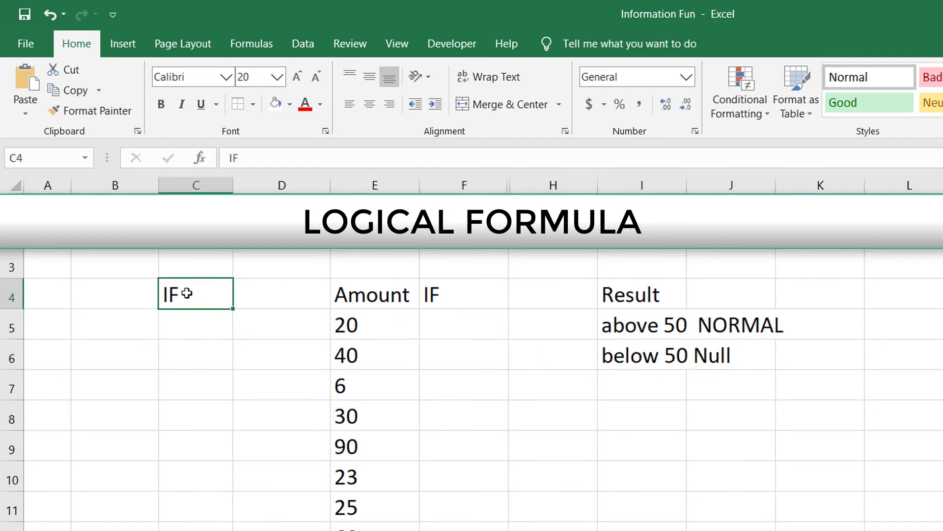
Start an IF formula in F5 that tests E5>50 and gives "NORMAL" as the value if true.
left_click(435, 320)
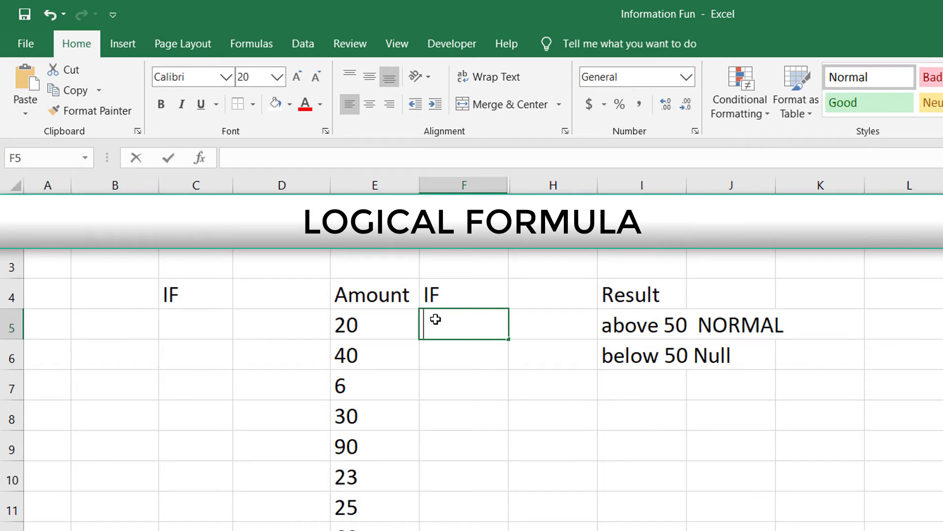
type("=if")
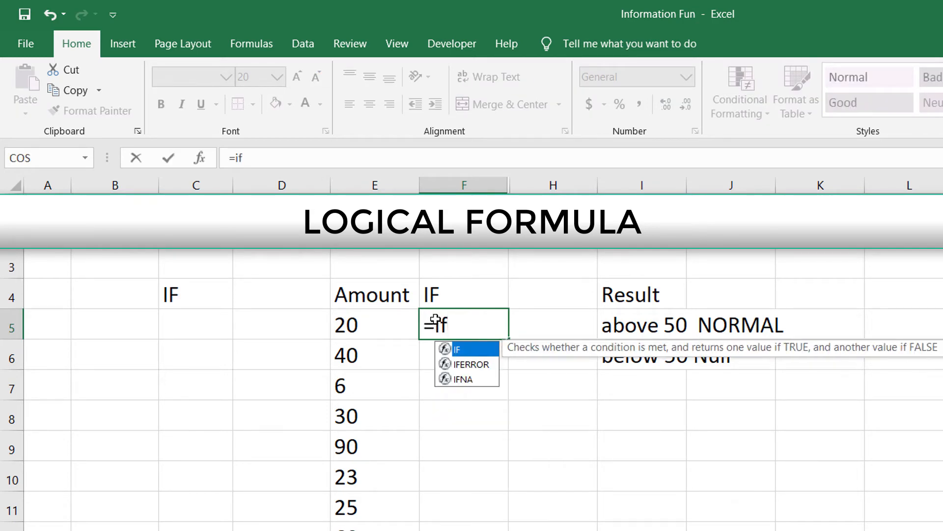
type("(")
left_click(371, 328)
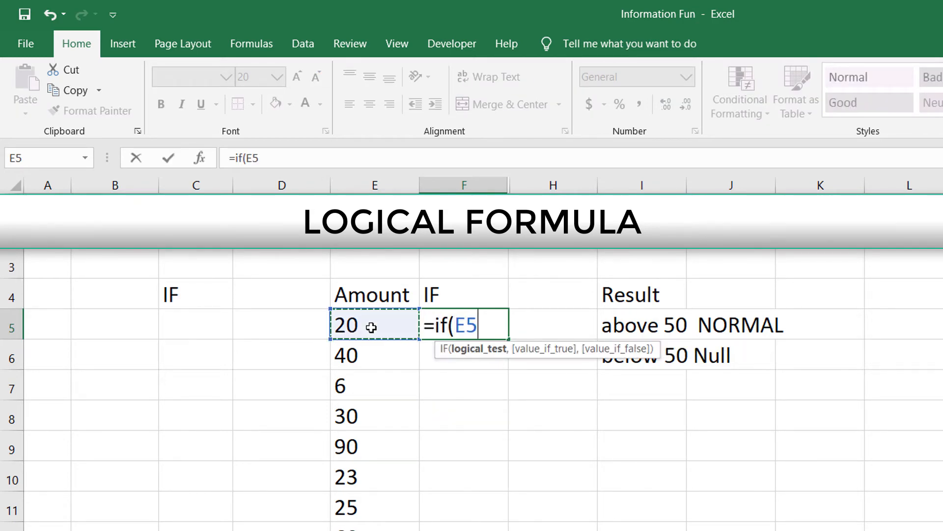
type(">50")
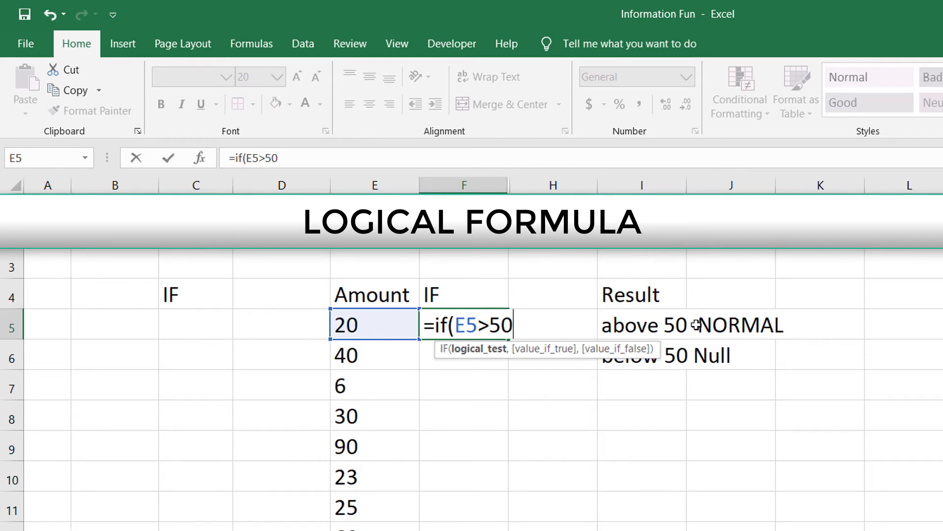
type(",")
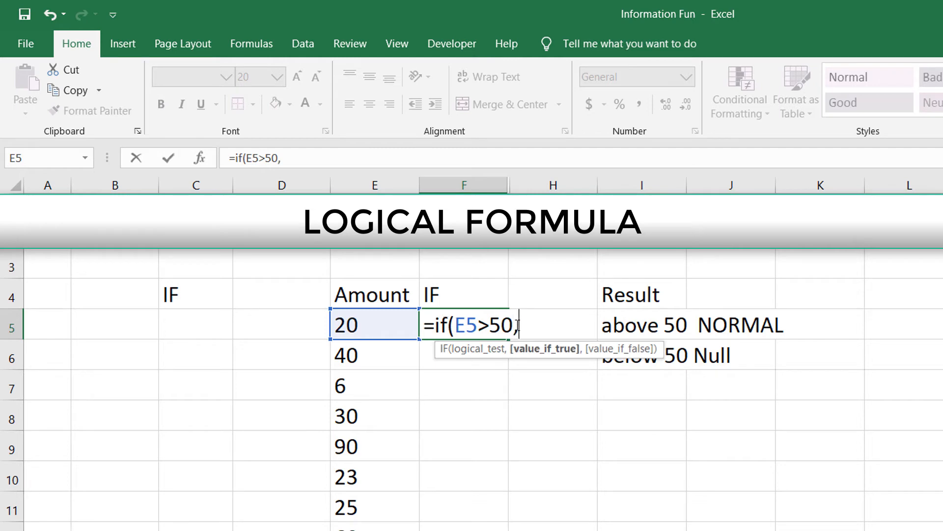
type("\"NoR")
key("BackSpace")
key("BackSpace")
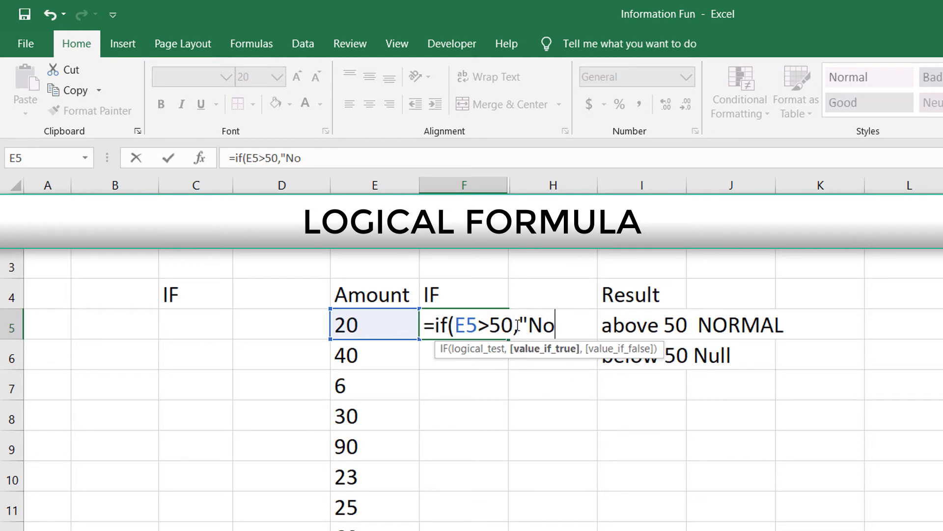
type("ORMAL")
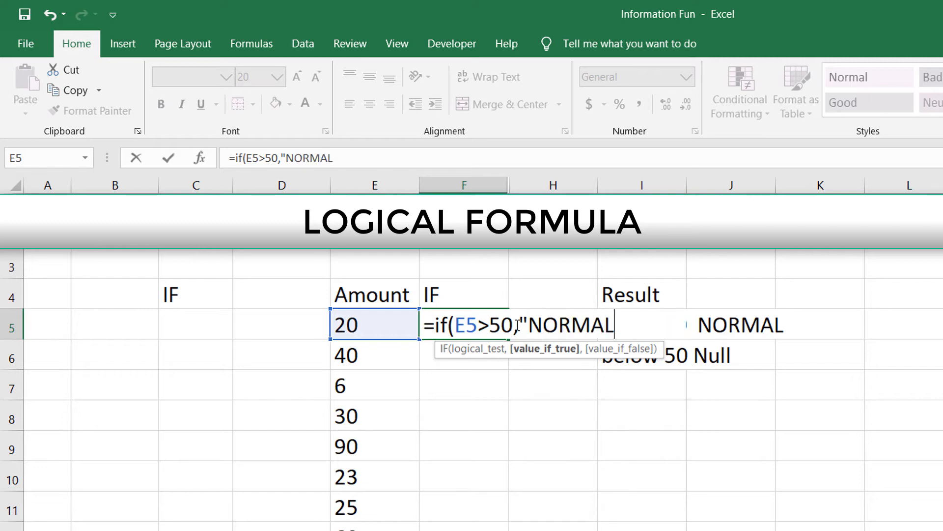
type("\",")
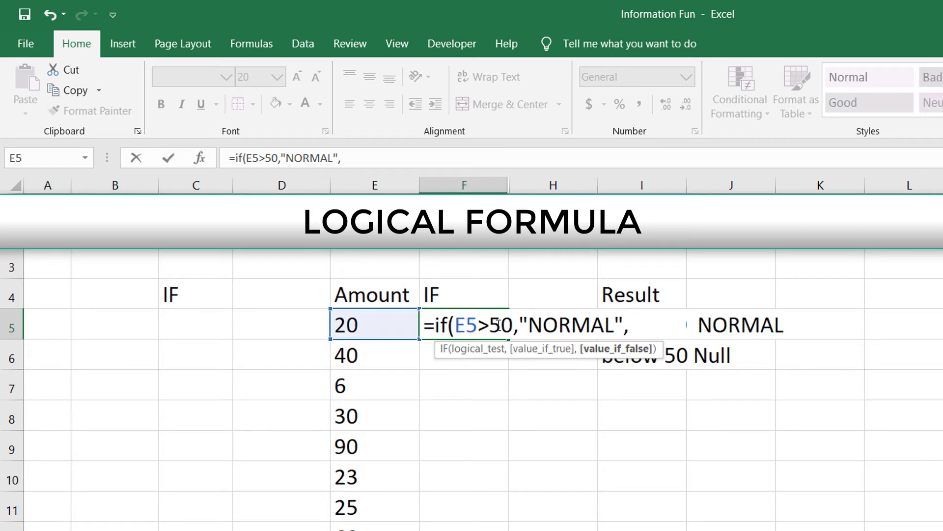
Complete the F5 formula with "NULL" as the value if false.
left_click_drag(514, 323, 455, 325)
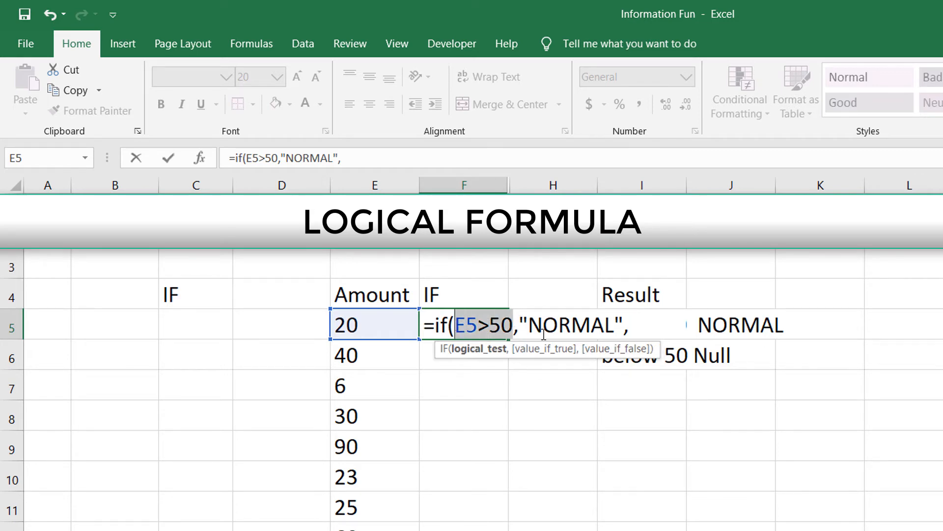
left_click(630, 328)
type("\"NULL")
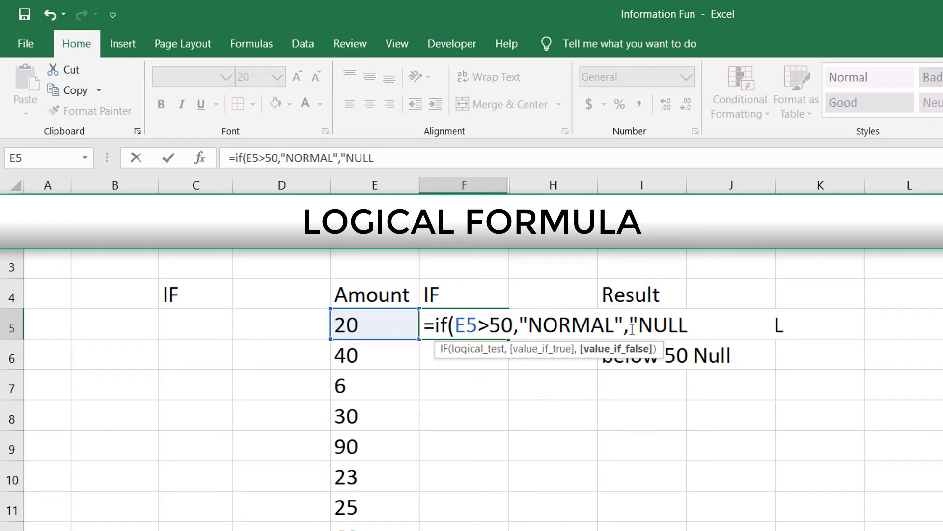
type("\")")
key("Return")
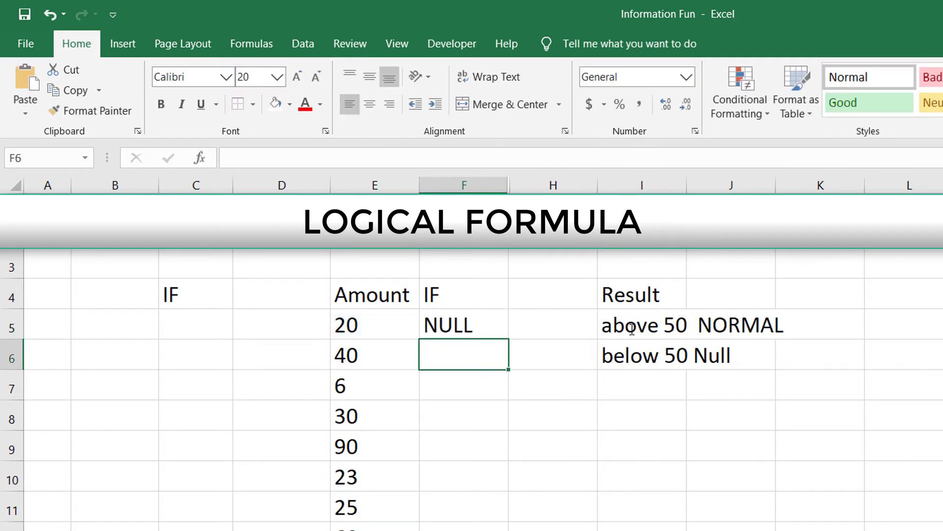
Fill the F5 formula down column F beside the amounts, and make the Amount and IF headings bold.
left_click(467, 330)
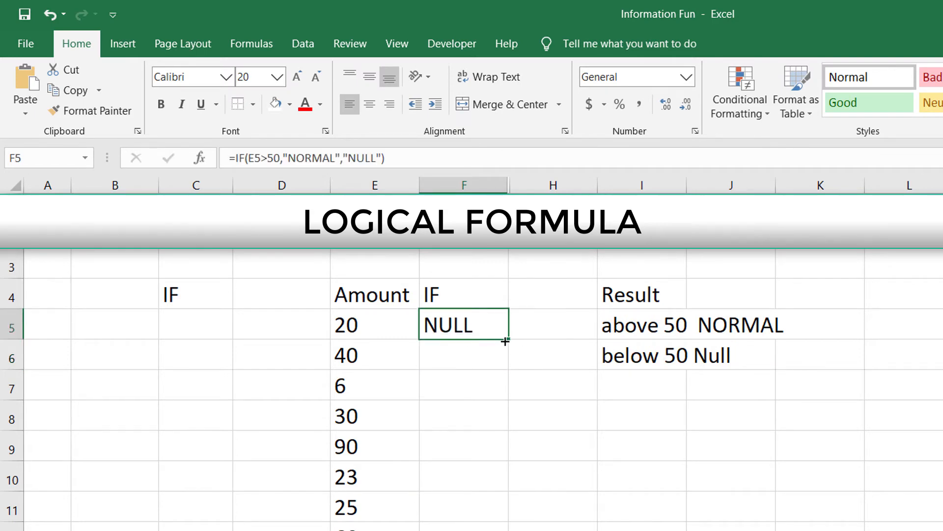
left_click_drag(507, 339, 488, 528)
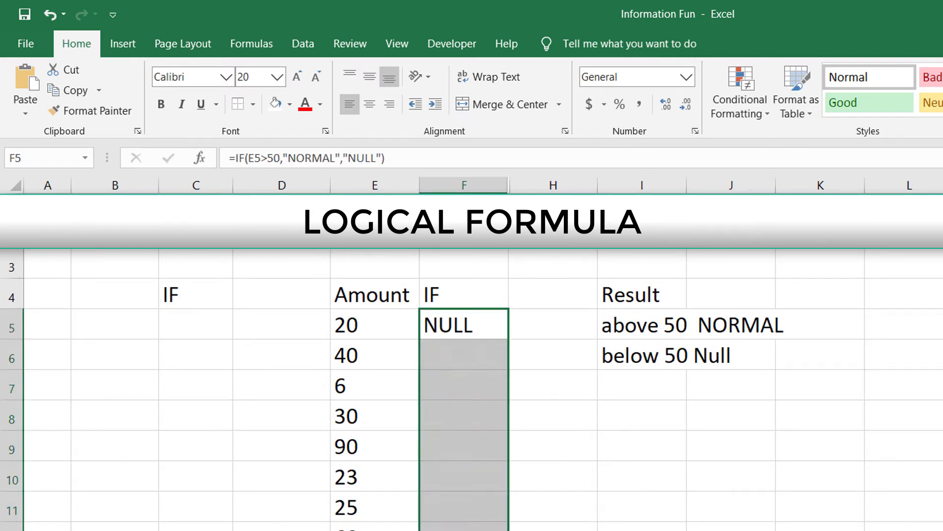
left_click_drag(361, 301, 437, 291)
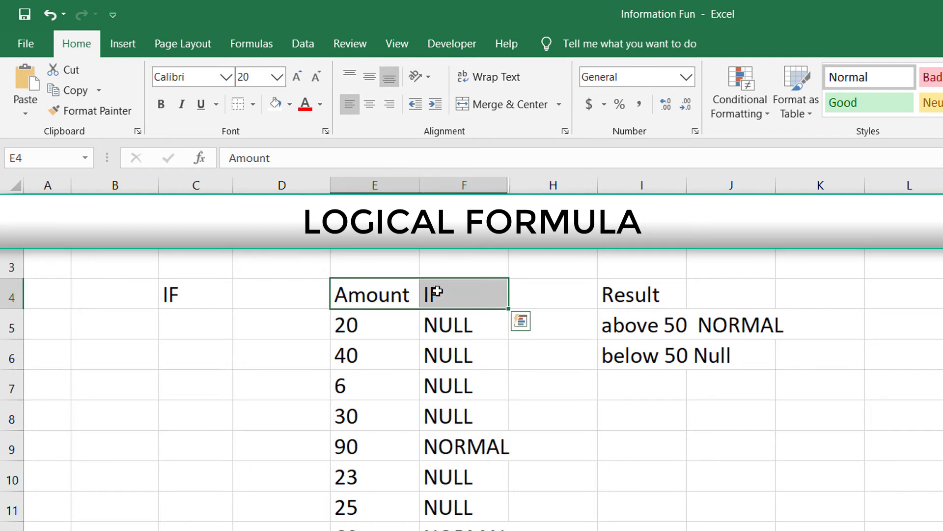
left_click(161, 104)
Compare the amounts with their IF results and inspect the formula in F5 without changing it.
left_click(392, 386)
left_click(399, 443)
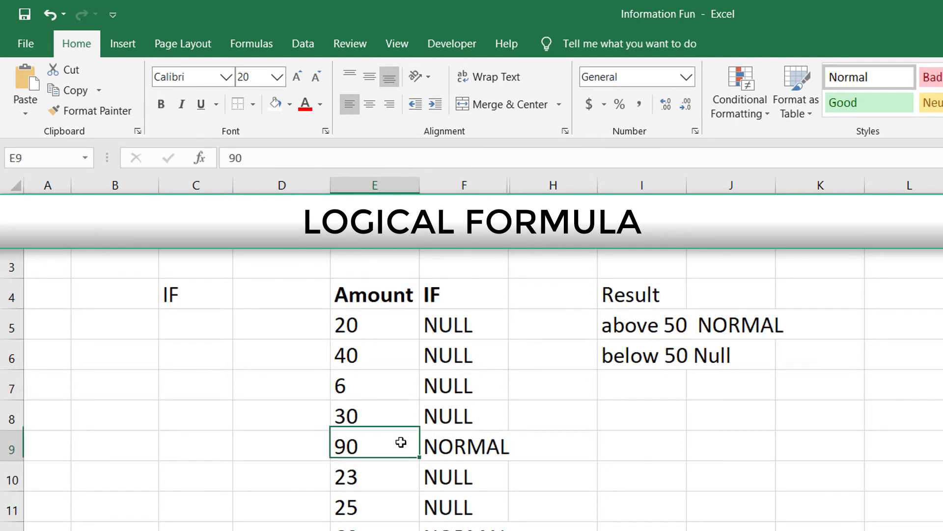
left_click_drag(379, 337, 460, 424)
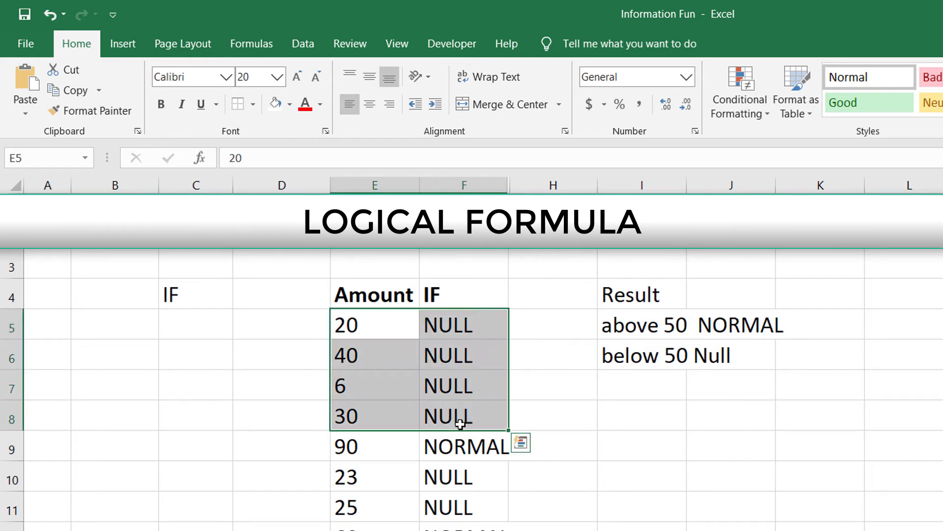
double_click(438, 324)
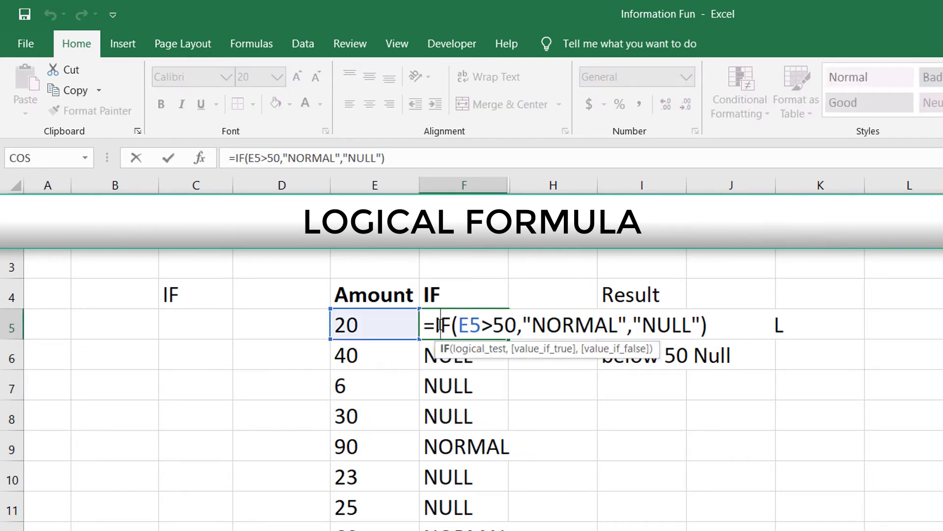
key("Return")
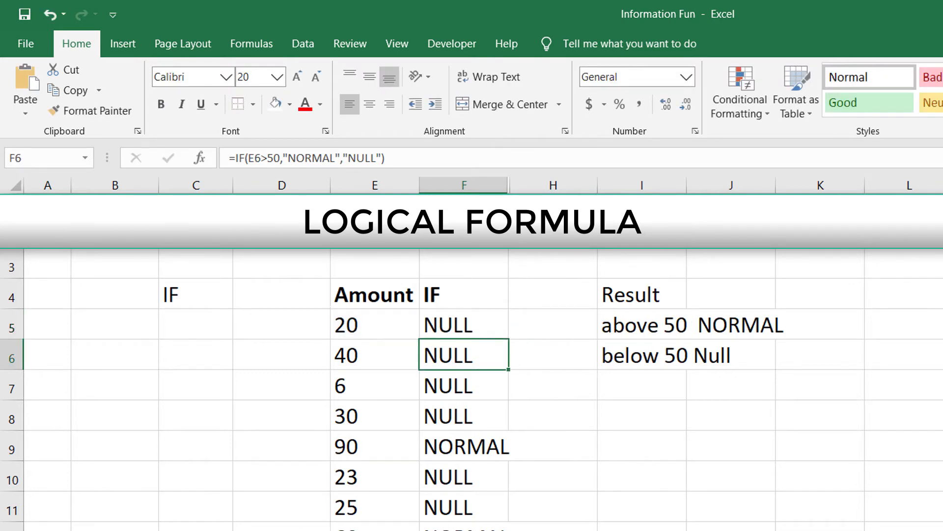
Examine the "NORMAL" and "NULL" arguments of the IF formula in F5, leaving the formula as it is.
double_click(441, 321)
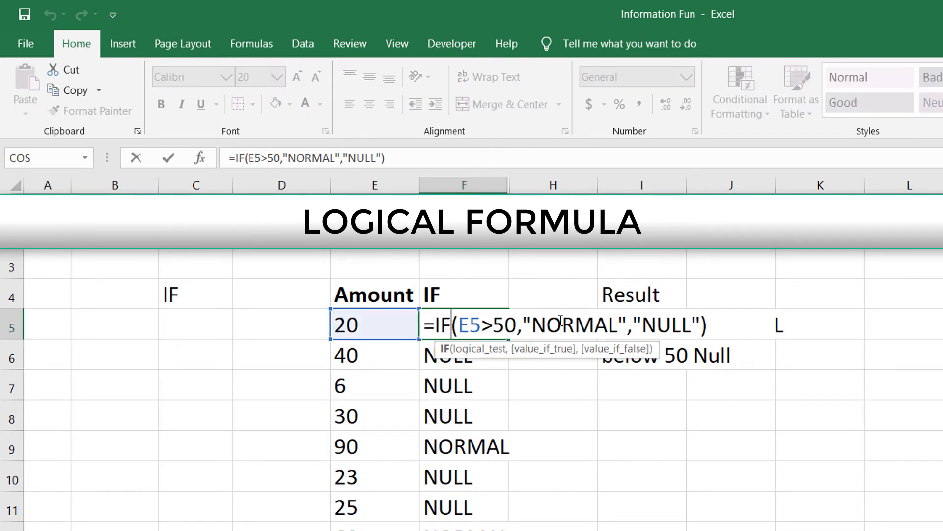
left_click_drag(527, 324, 628, 326)
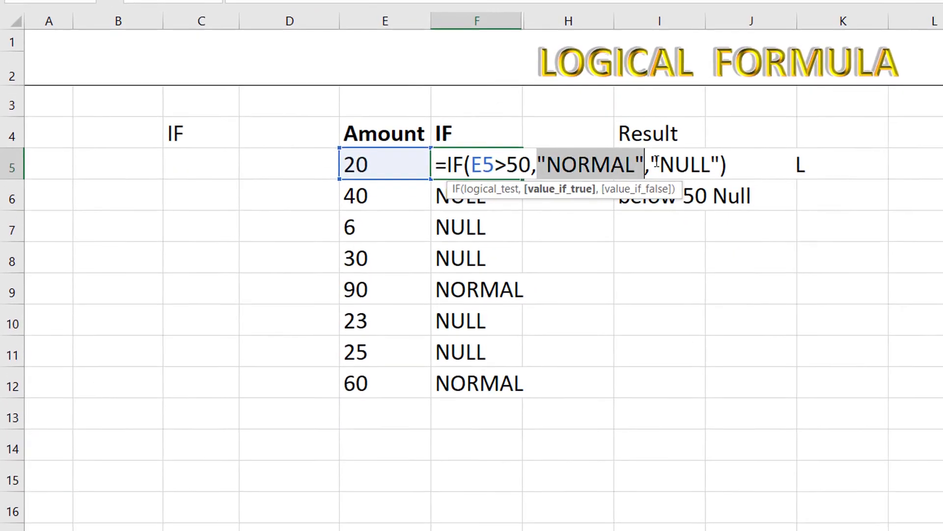
left_click_drag(656, 162, 723, 162)
key("Return")
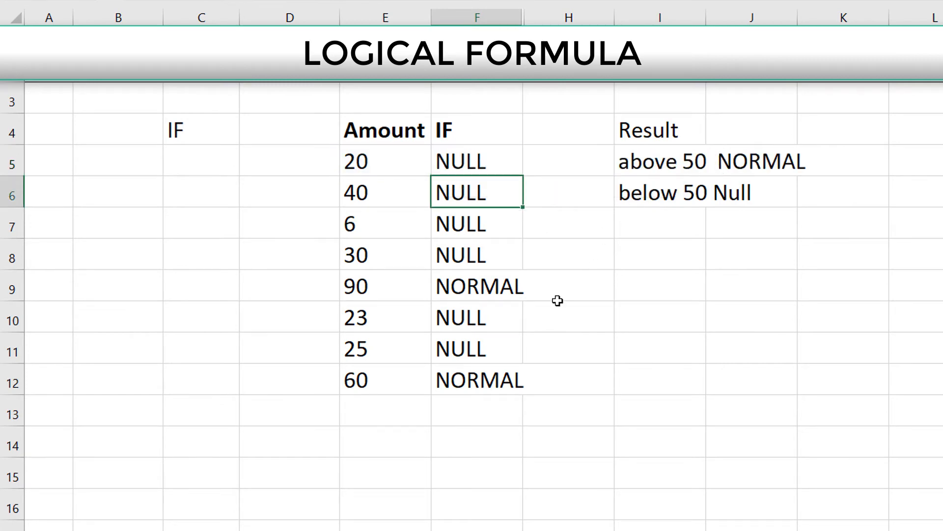
Enter the label "If Statement" in C14 below the example table.
left_click(194, 459)
left_click(176, 444)
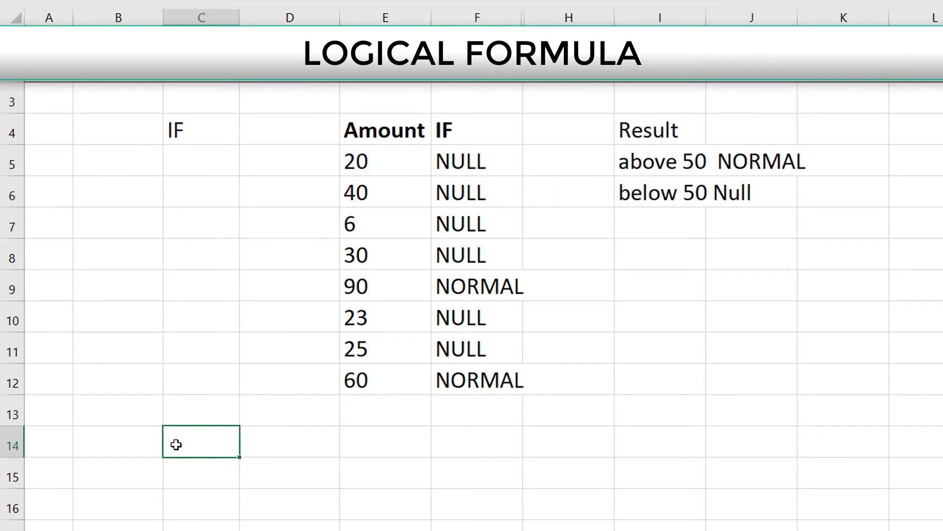
type("If Statement")
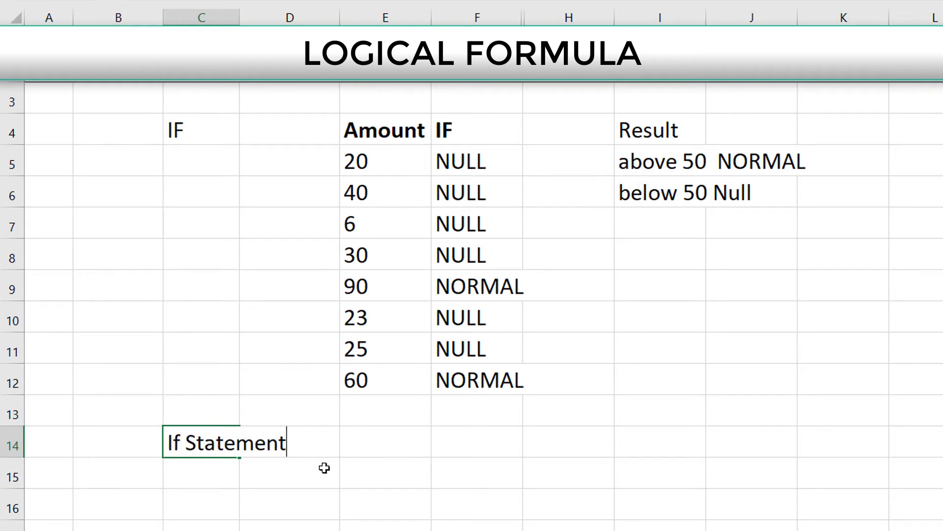
Write the syntax "=if ( condition/Logic , true result , false result)" as plain text with a leading space in F14.
left_click(450, 446)
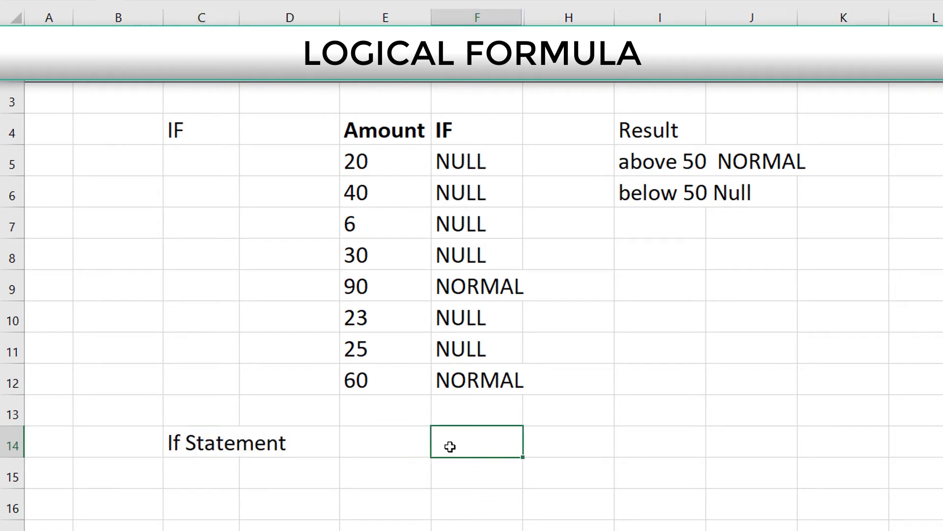
type("=if ( condition")
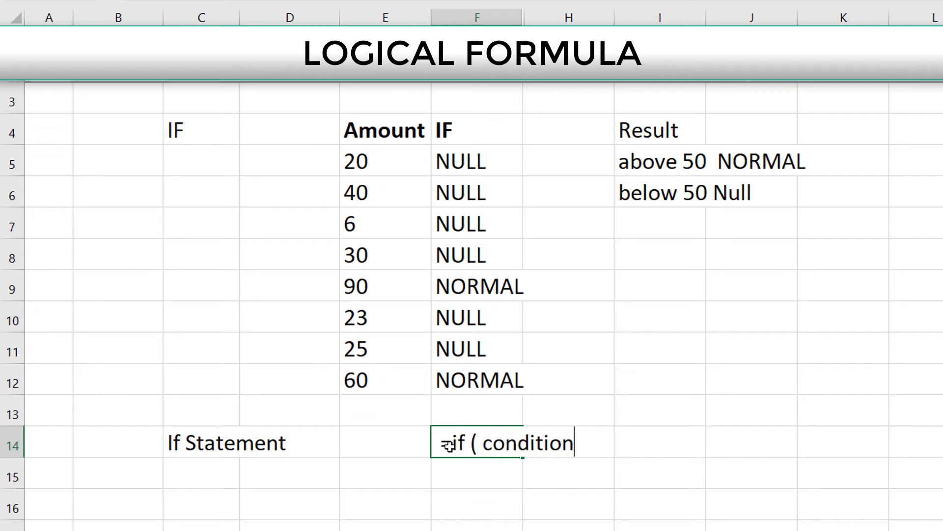
type("/Logic")
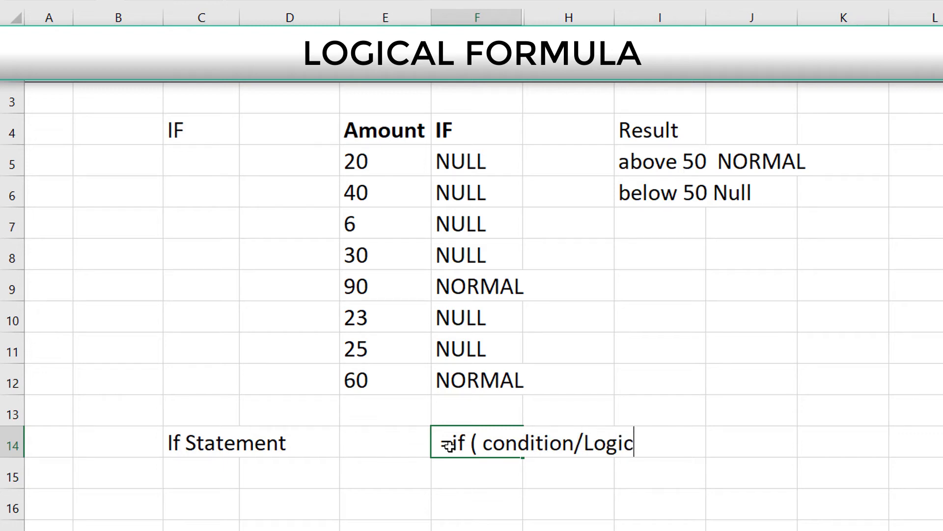
type(" , true result , ")
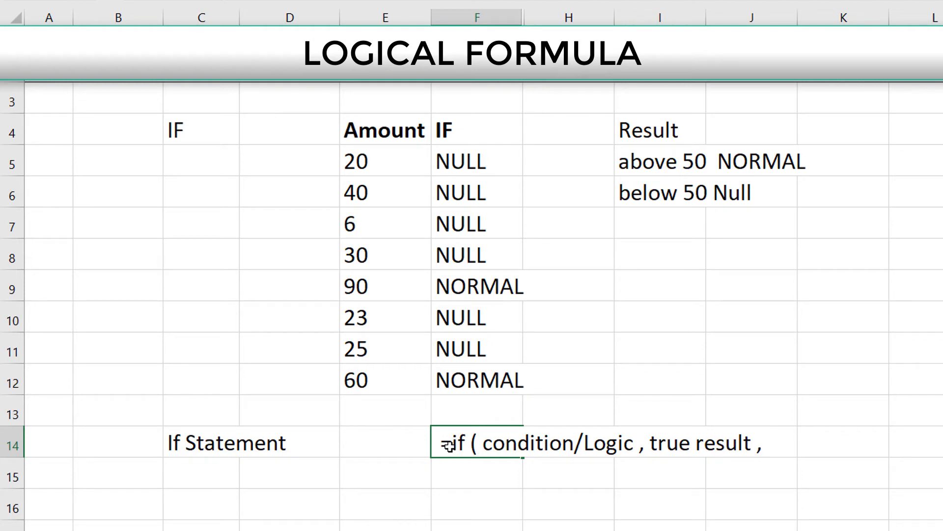
type("false result")
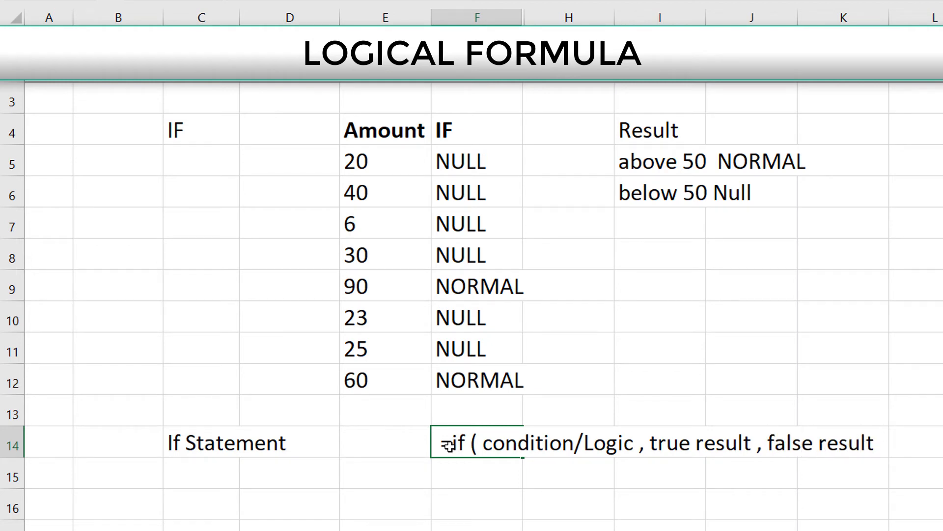
type("\")")
Review the condition, true result and false result parts of the IF syntax text in F14, keeping its wording.
left_click_drag(482, 446, 640, 444)
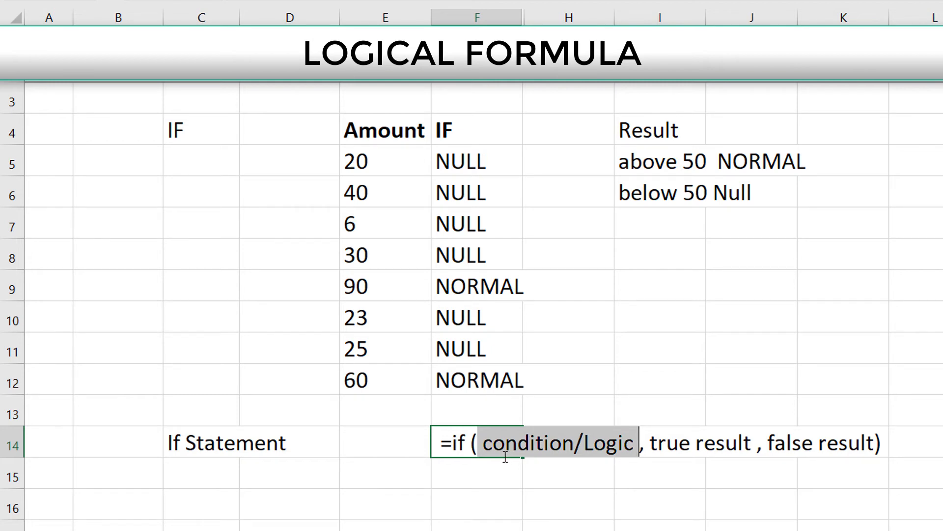
left_click(775, 441)
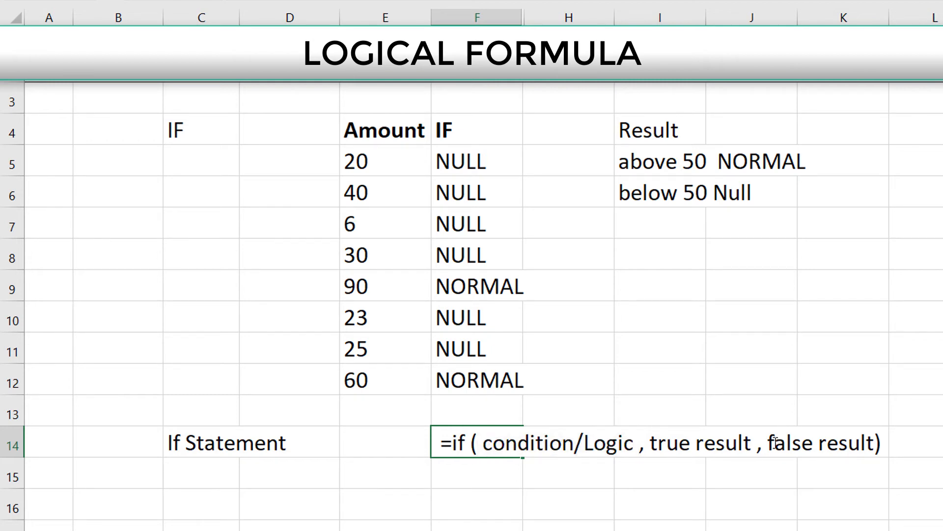
left_click_drag(775, 441, 867, 443)
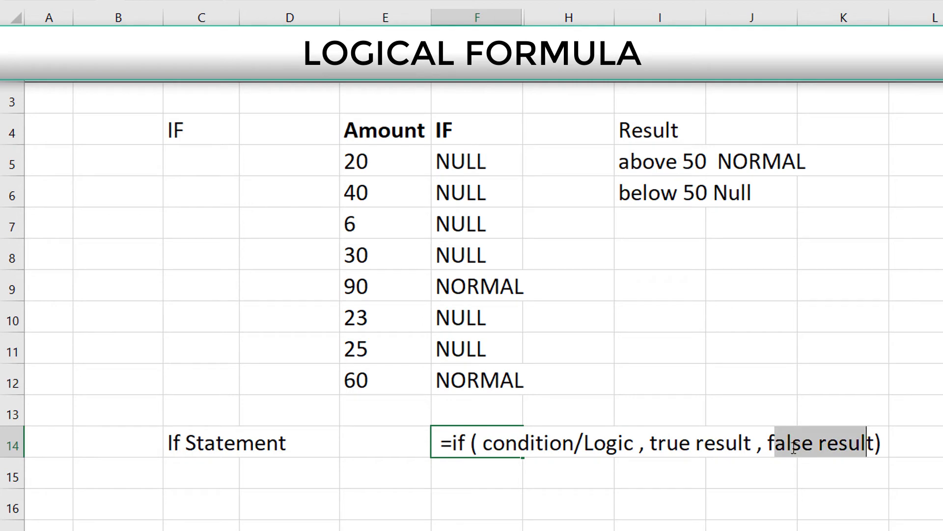
left_click_drag(768, 442, 875, 444)
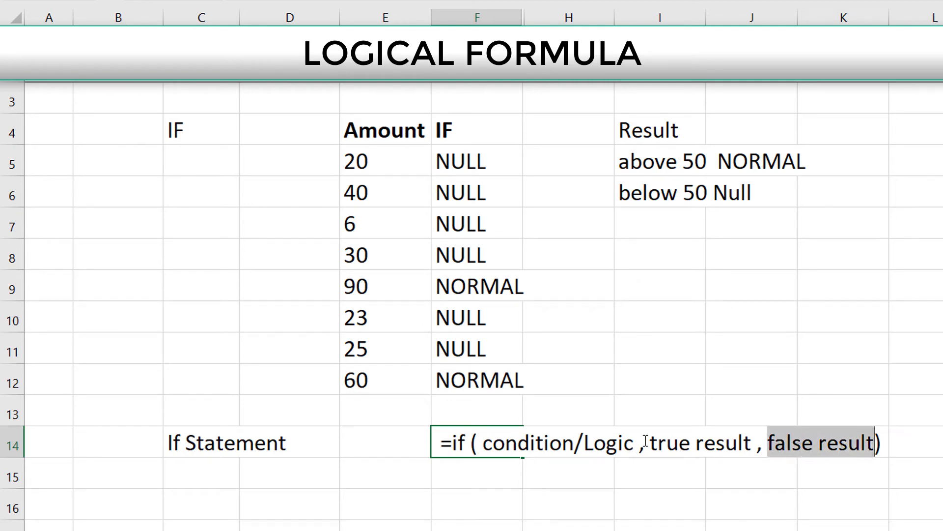
left_click_drag(645, 441, 756, 454)
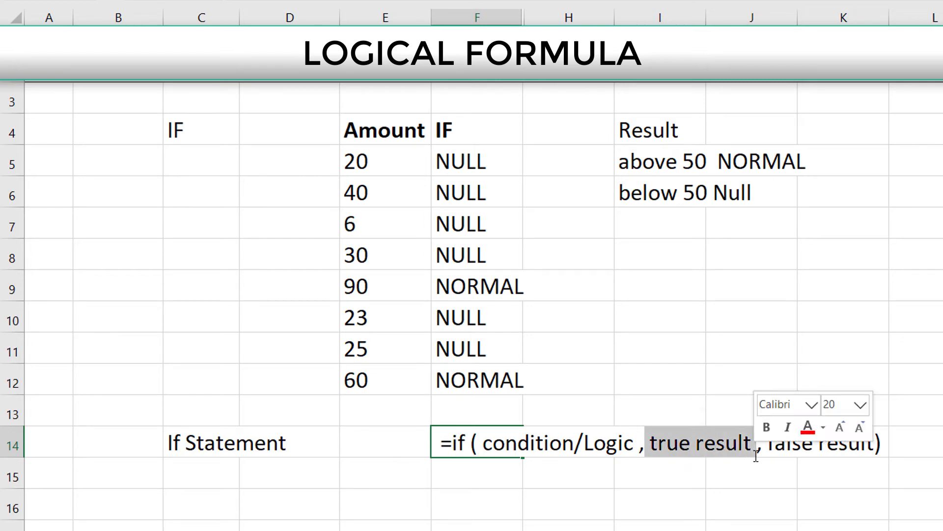
left_click_drag(635, 442, 485, 445)
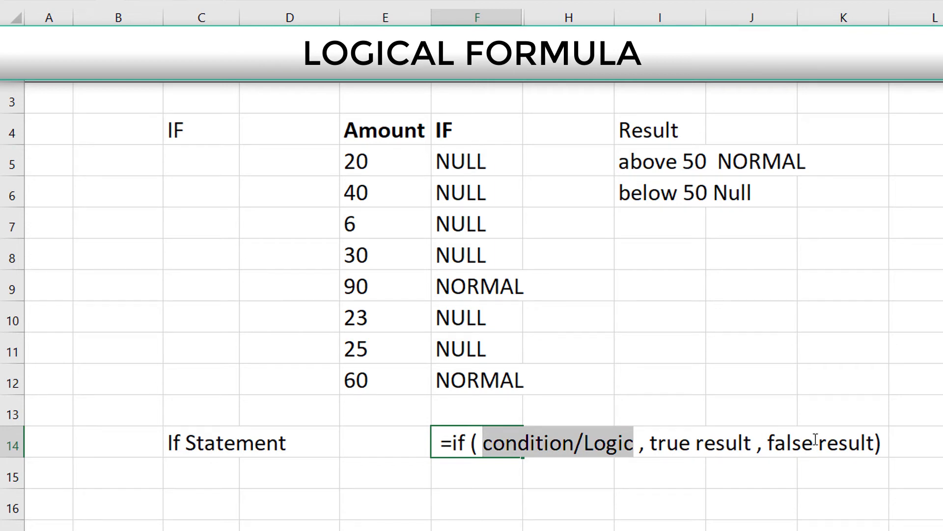
left_click_drag(642, 448, 877, 451)
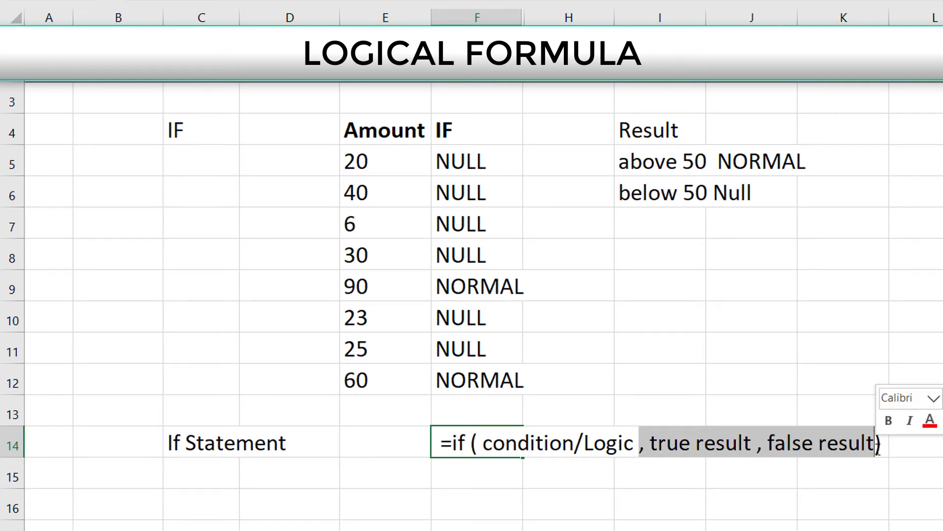
left_click(661, 295)
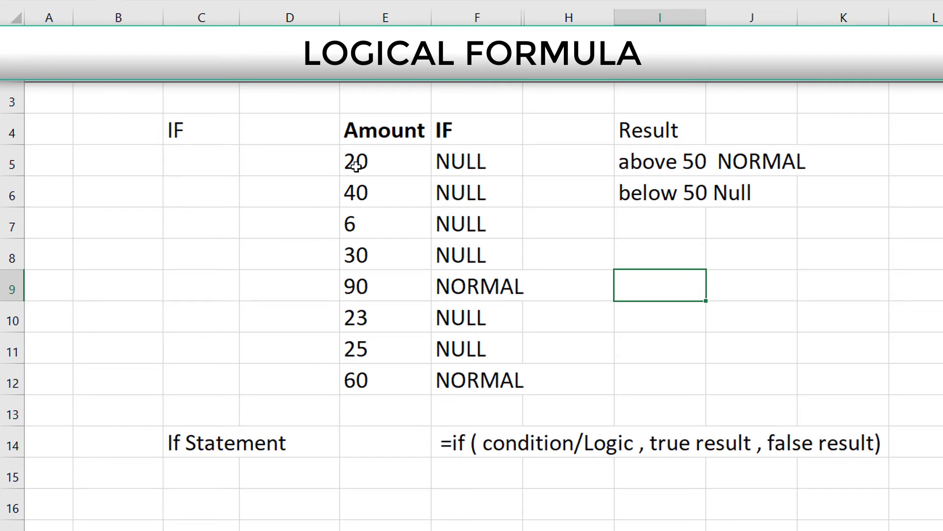
Replace the IF heading in C4 with "And".
left_click(203, 135)
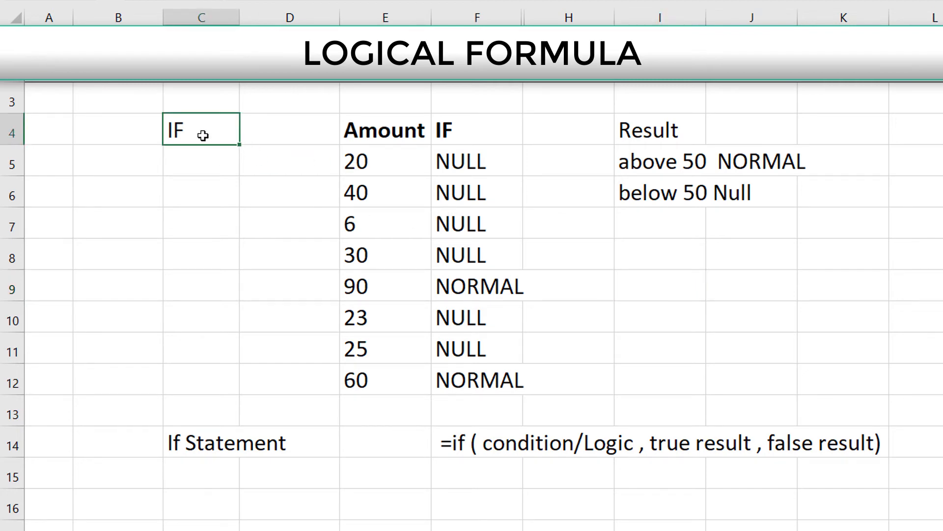
type("ANd")
key("Return")
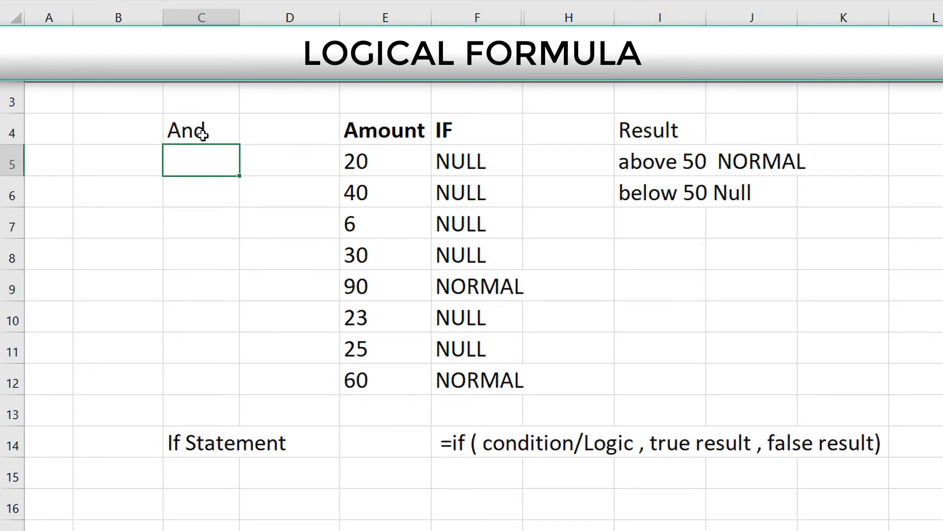
left_click(296, 166)
Clear the IF example and its syntax text from the block starting at E4, through column L and row 15.
left_click(403, 126)
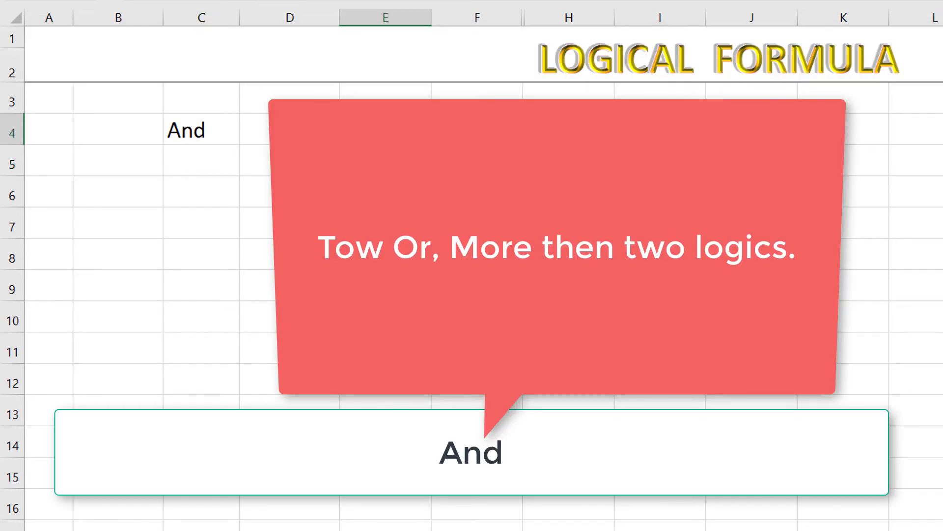
left_click_drag(403, 125, 897, 440)
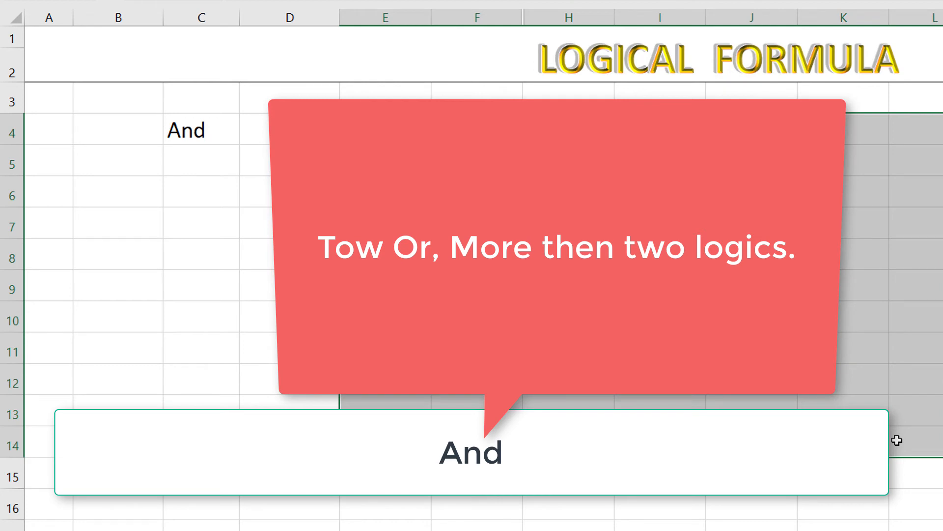
left_click(941, 412)
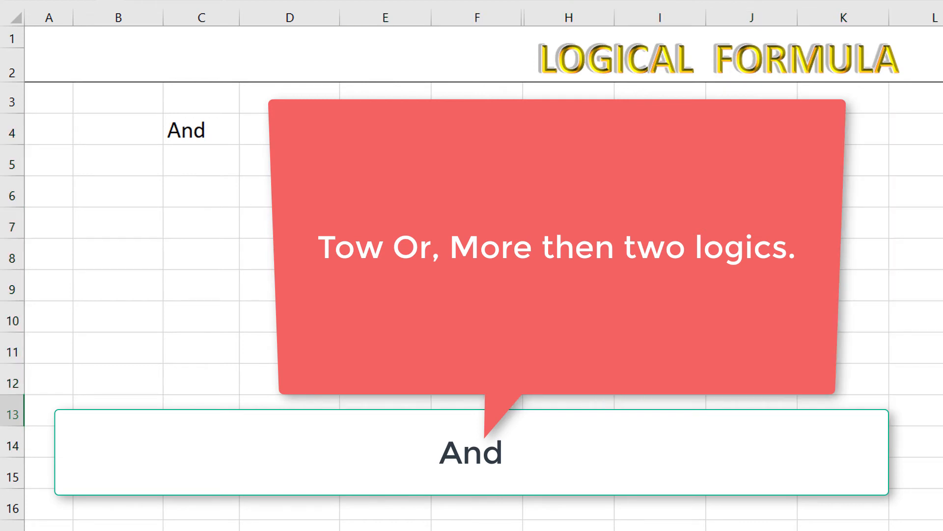
left_click(386, 130)
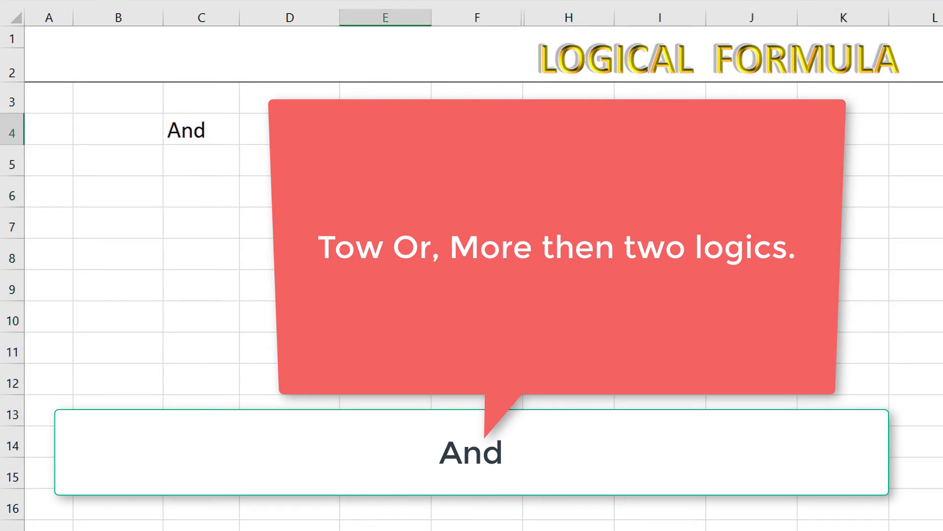
left_click_drag(385, 129, 892, 470)
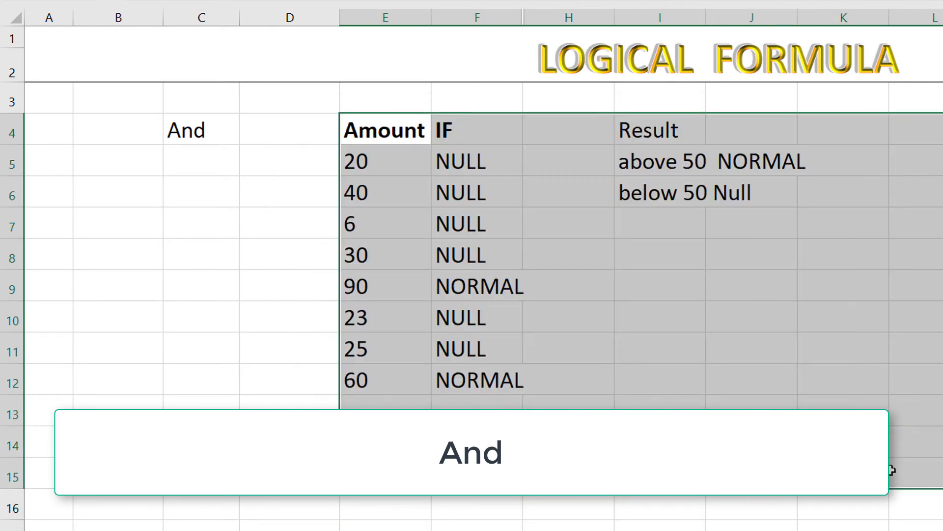
key("Delete")
Enter the formula =AND(3>1,5<3) in D6.
left_click(287, 190)
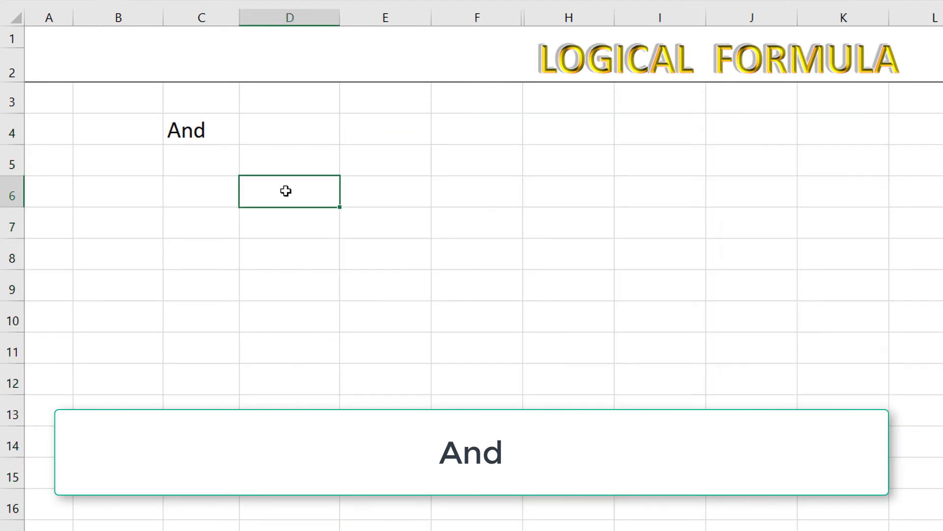
type("=and")
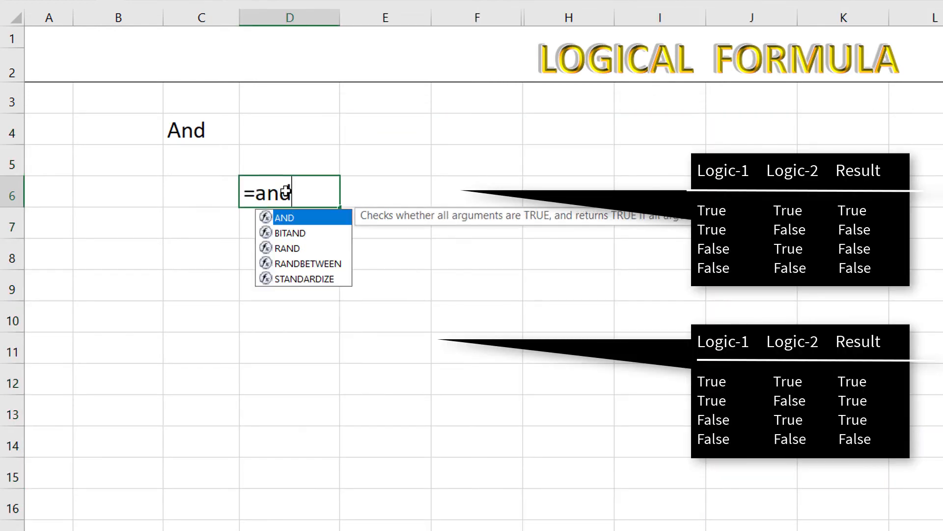
type("(3")
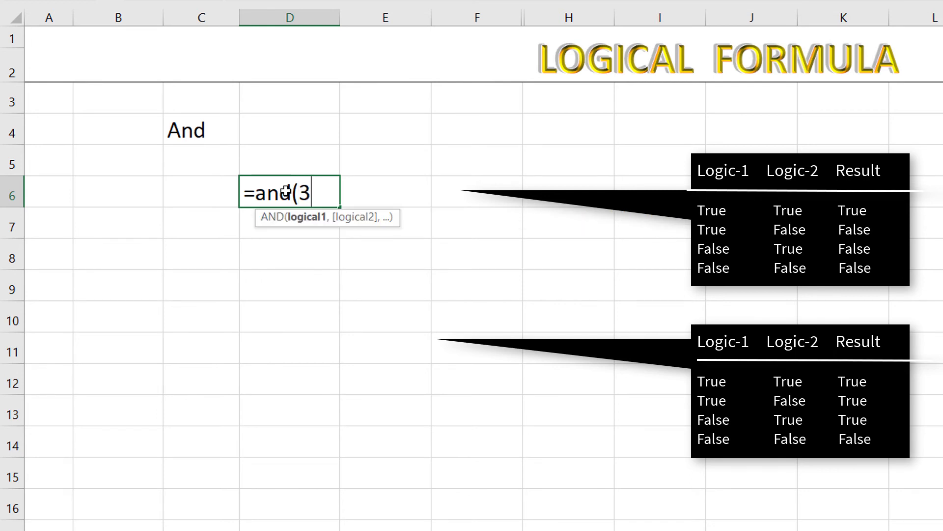
type(">1,5")
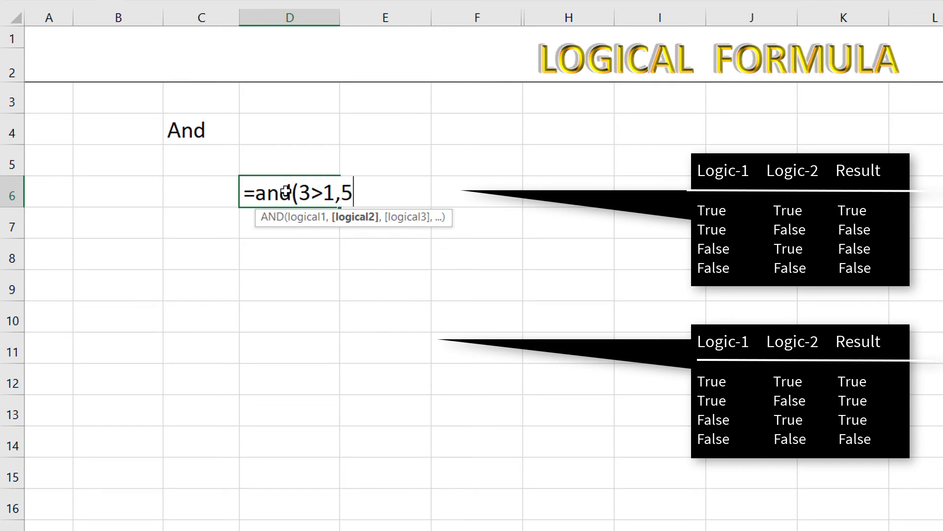
type("<3)")
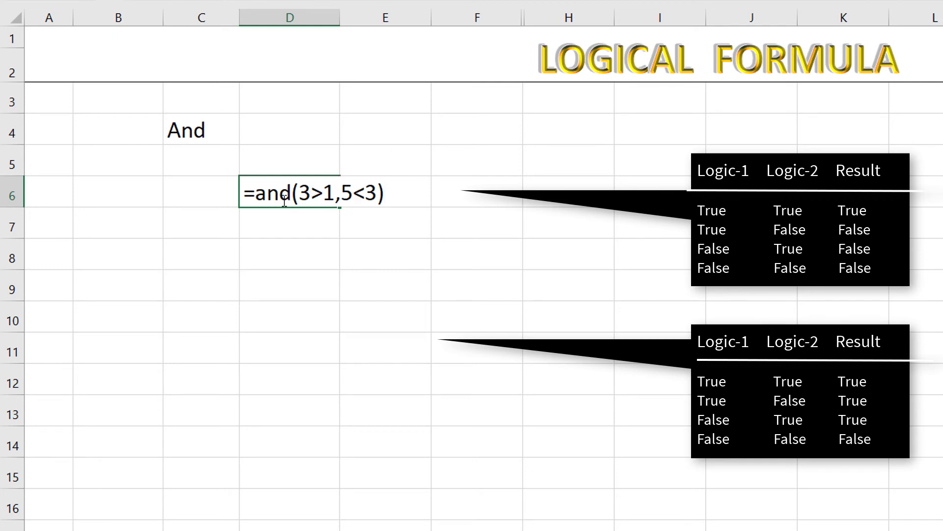
left_click_drag(304, 195, 379, 199)
key("Return")
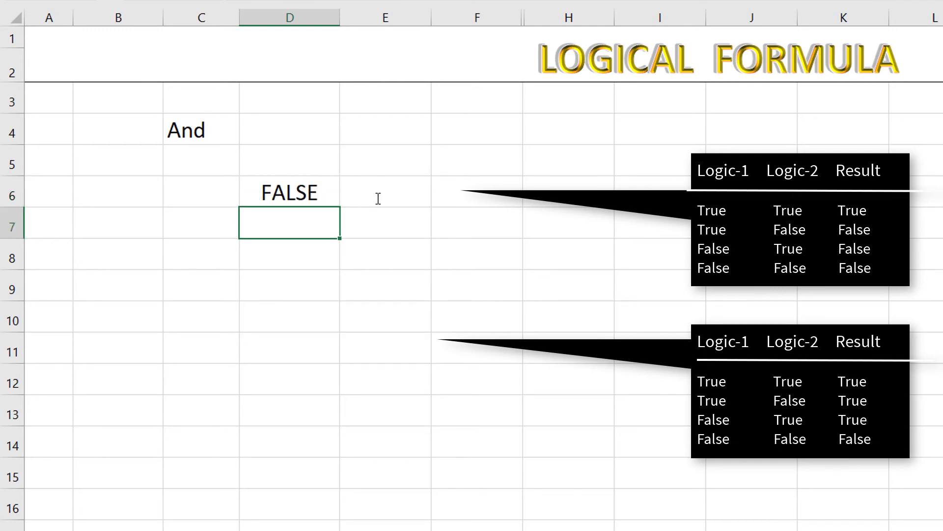
Change the second condition of the AND formula in D6 to 5<8.
double_click(300, 197)
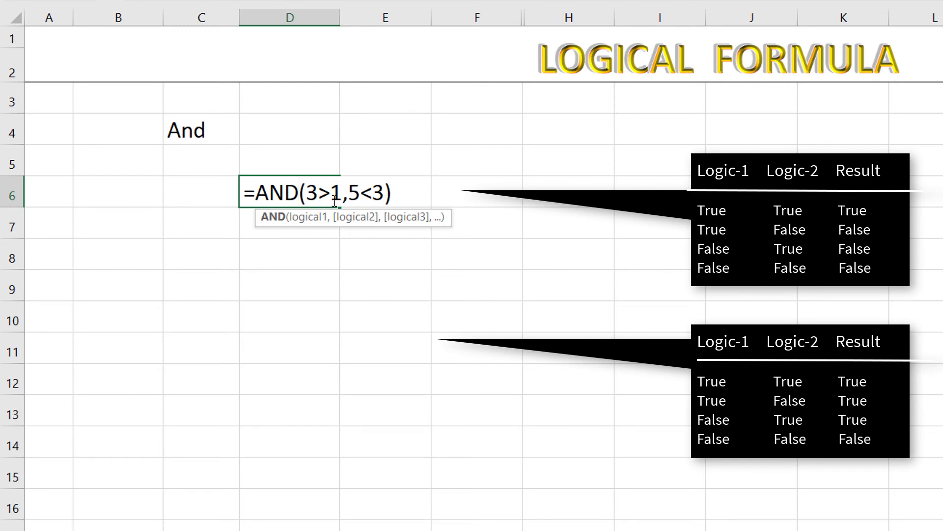
left_click(377, 192)
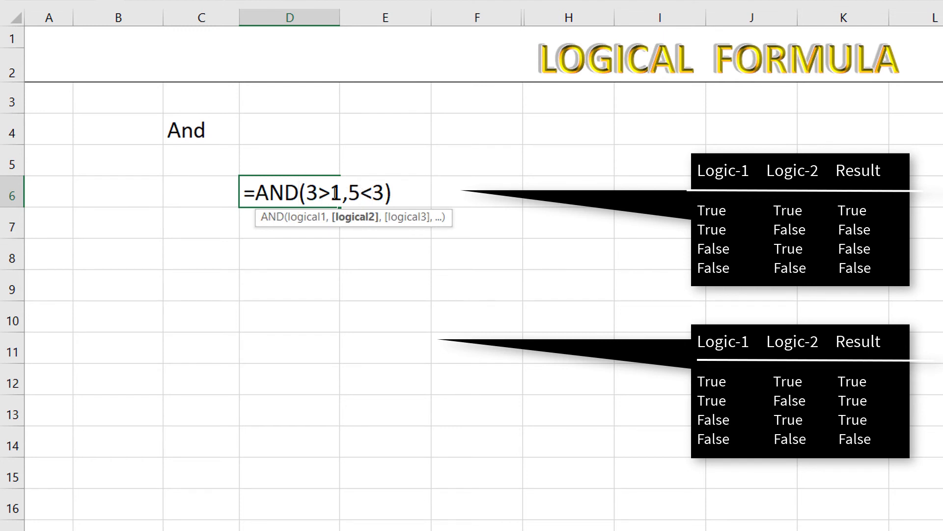
left_click_drag(342, 192, 307, 192)
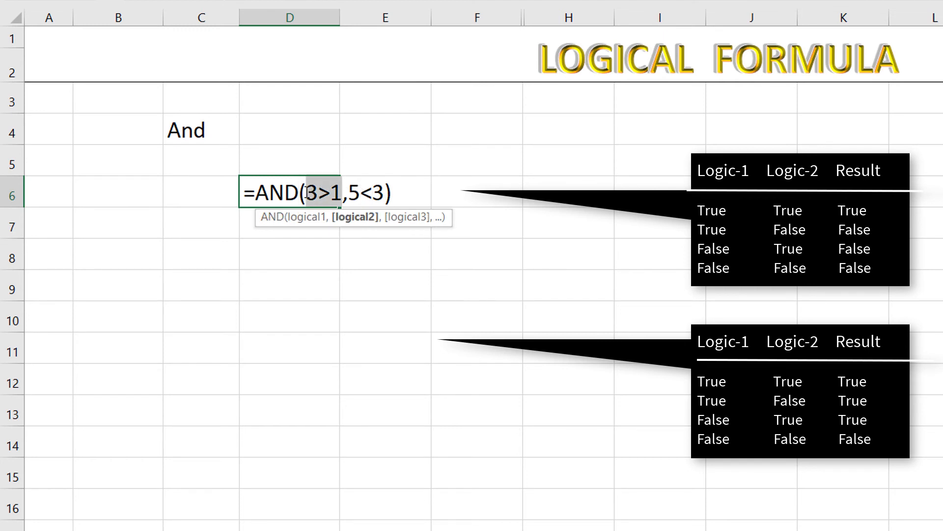
left_click(354, 192)
left_click_drag(354, 192, 387, 192)
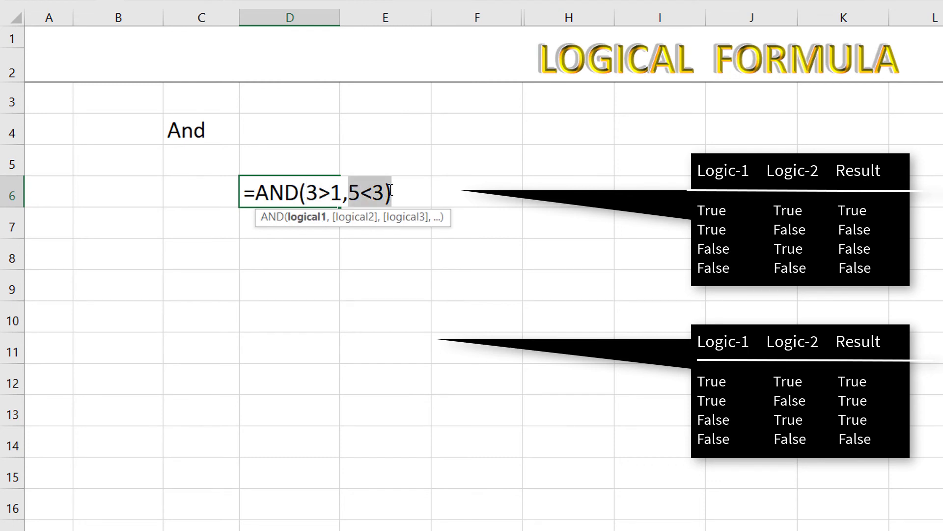
left_click(388, 192)
key("BackSpace")
type("8")
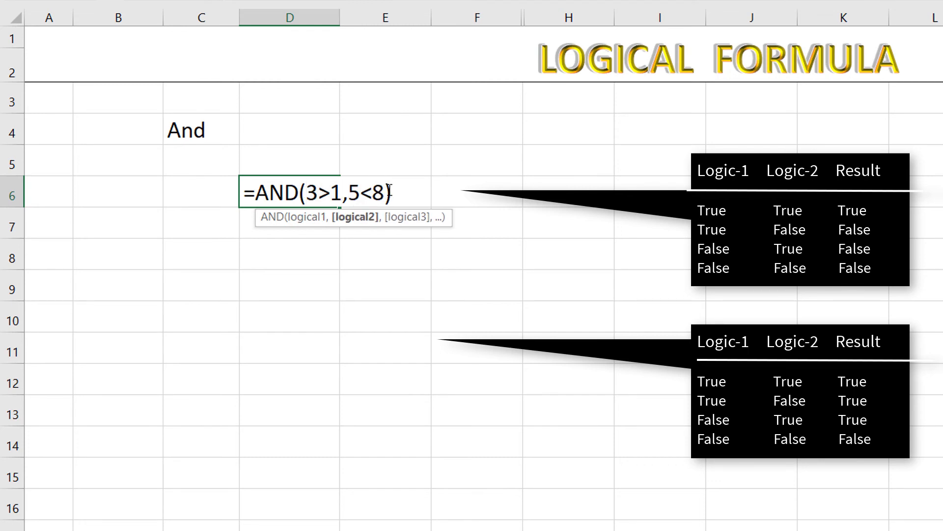
key("Return")
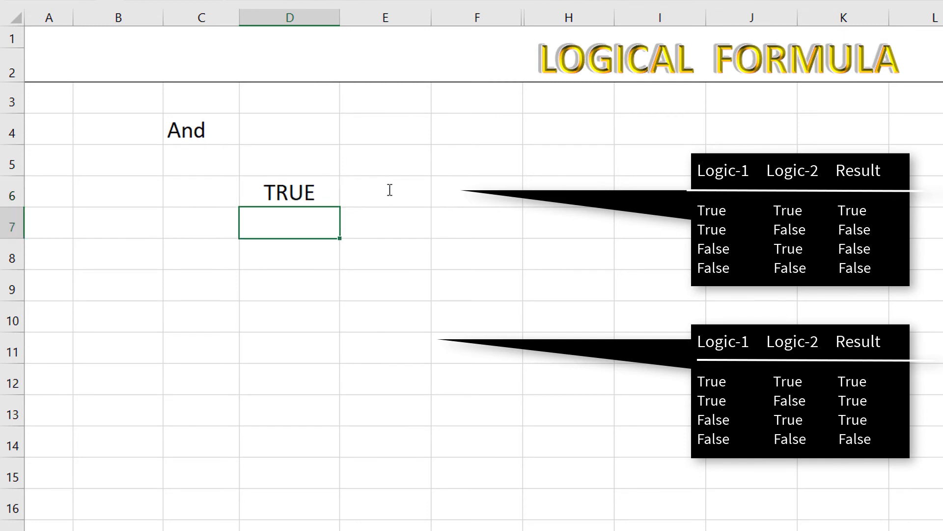
Add 4>8 as a third condition to the AND formula in D6.
double_click(330, 187)
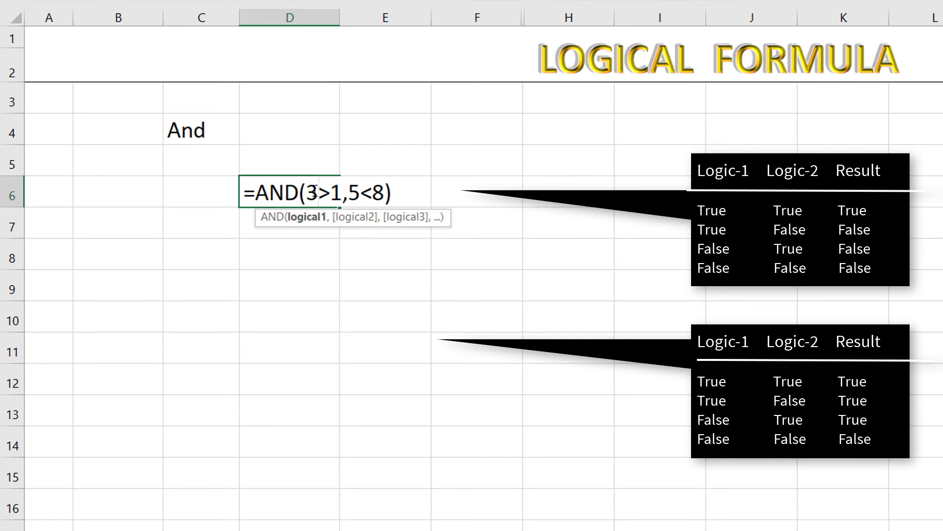
left_click_drag(306, 191, 392, 187)
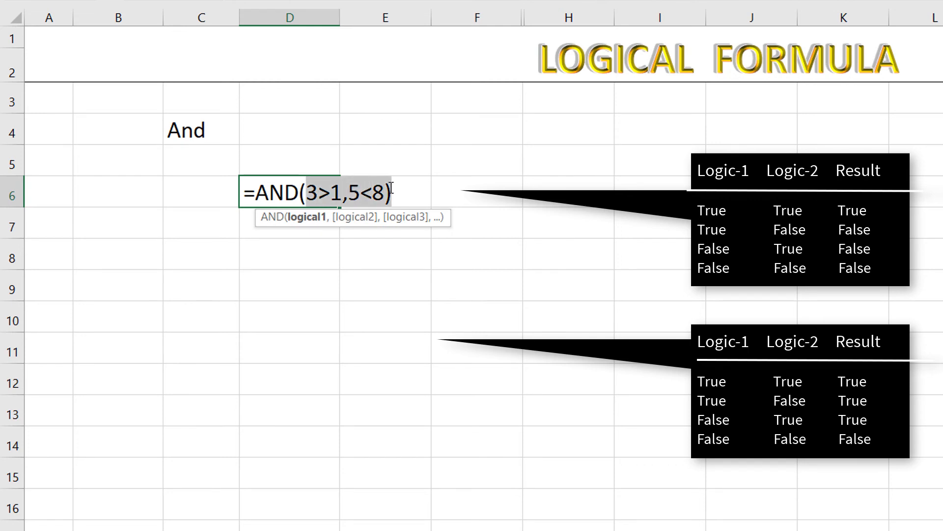
left_click(387, 191)
type(",")
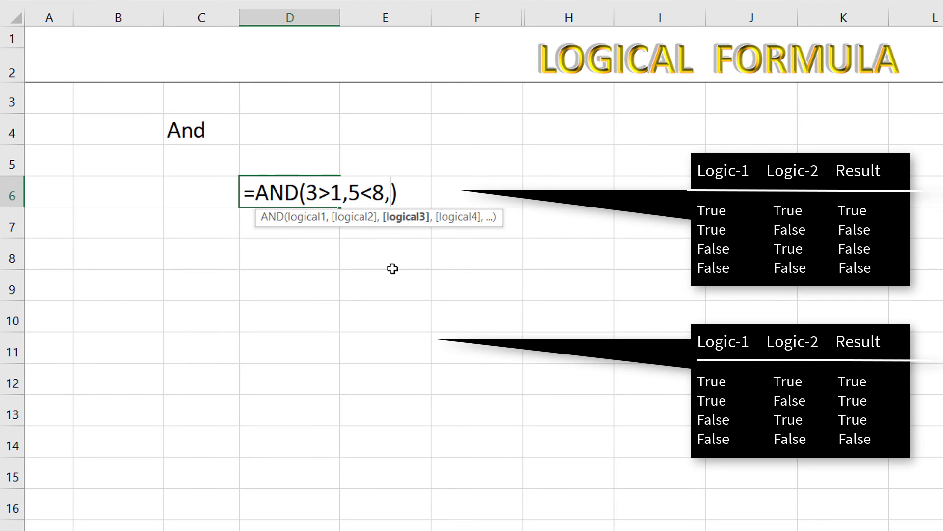
type("4>4")
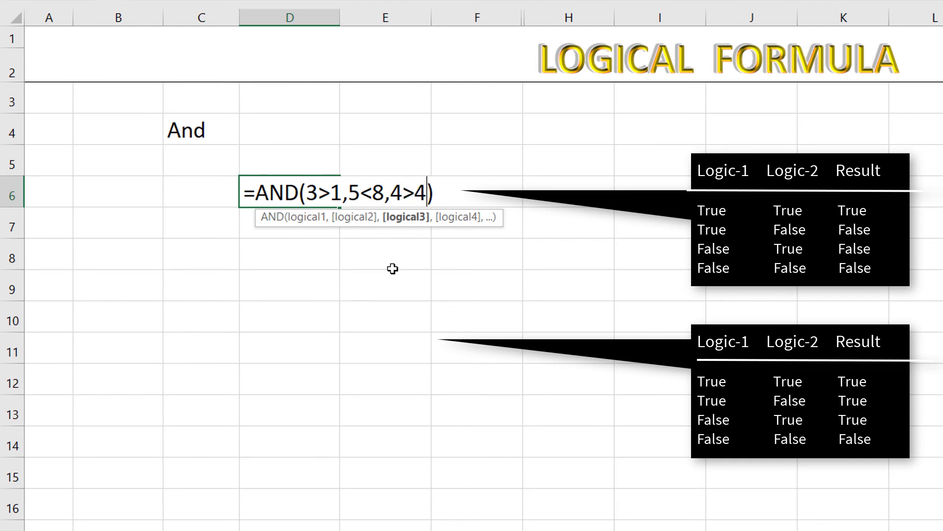
key("BackSpace")
type("8")
key("Return")
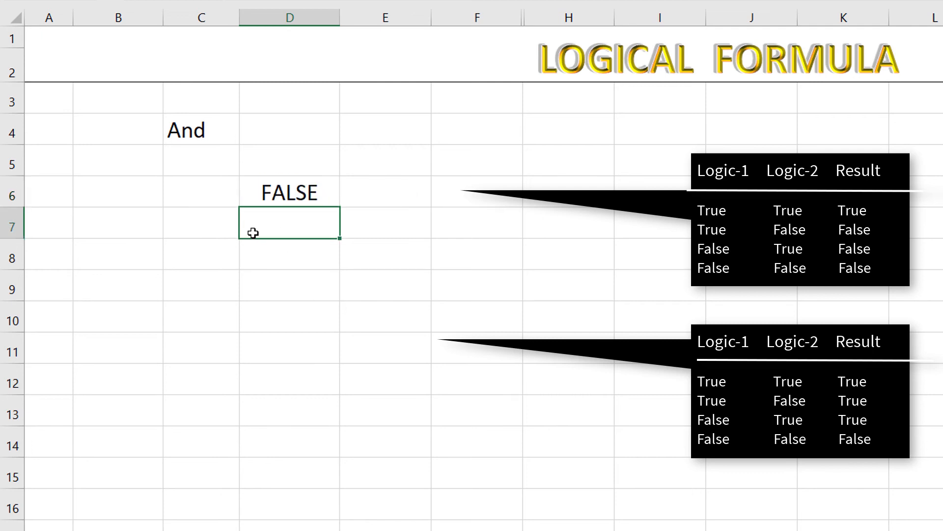
Change the third condition of the AND formula in D6 to 9>8 and review the formula's conditions.
double_click(283, 191)
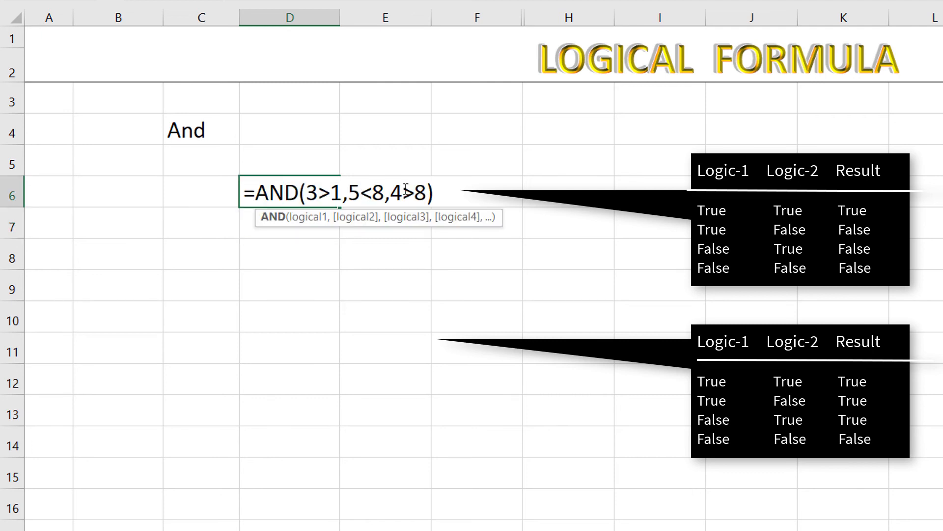
left_click(404, 191)
key("BackSpace")
type("9")
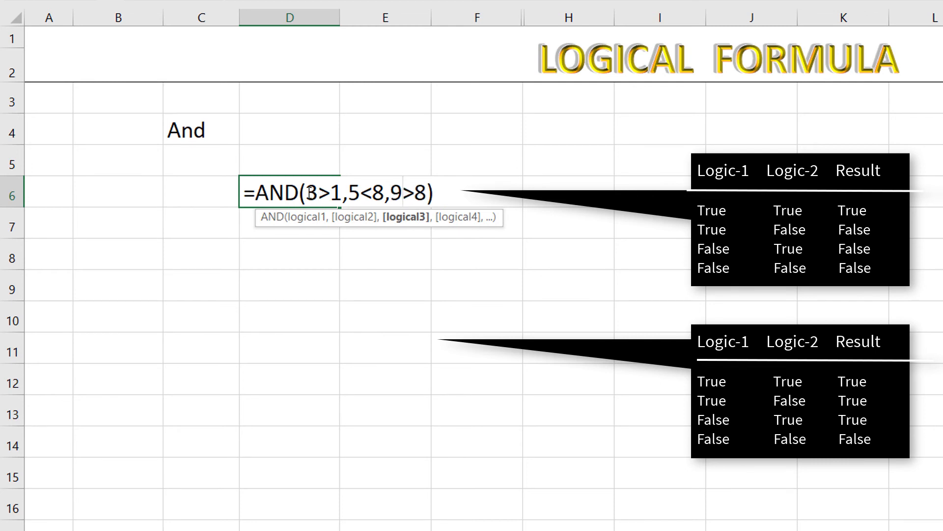
left_click_drag(306, 193, 429, 190)
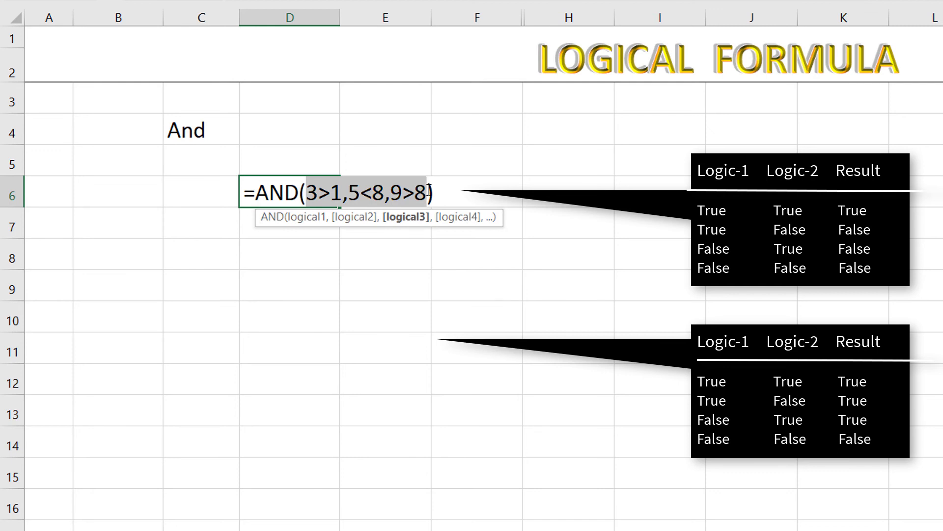
key("Return")
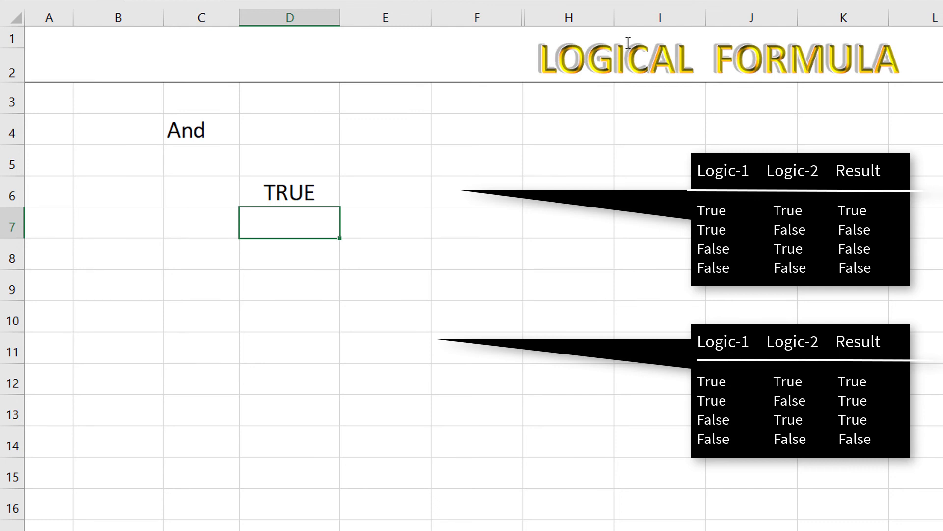
left_click(281, 192)
double_click(280, 192)
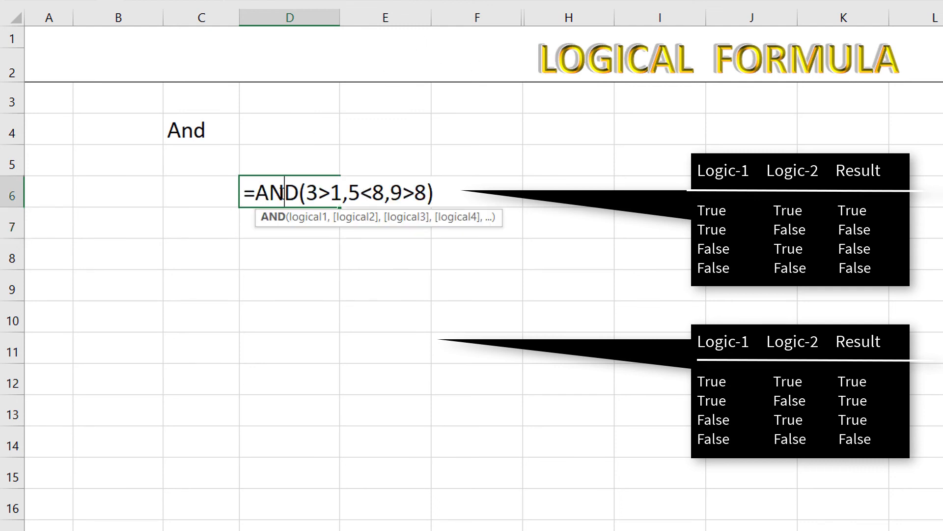
left_click(354, 197)
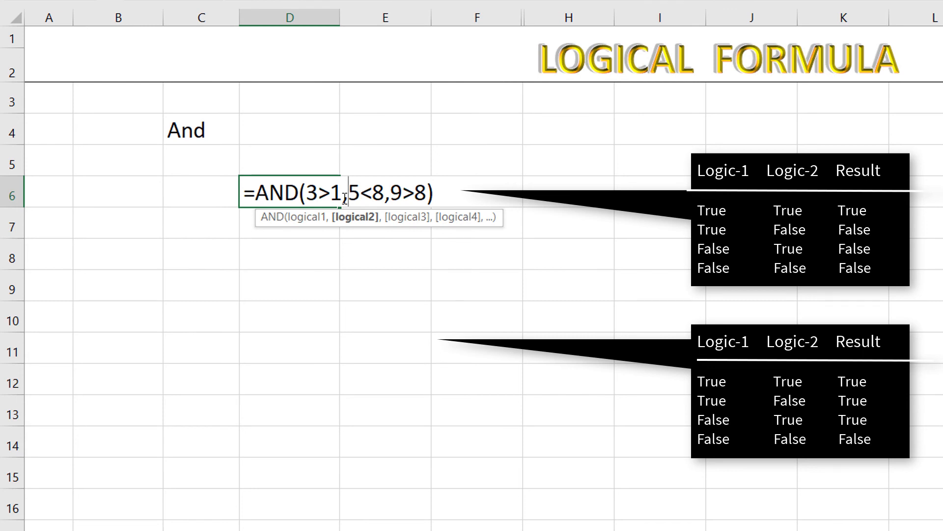
key("Return")
Enter the heading "OR" in C9.
left_click(226, 271)
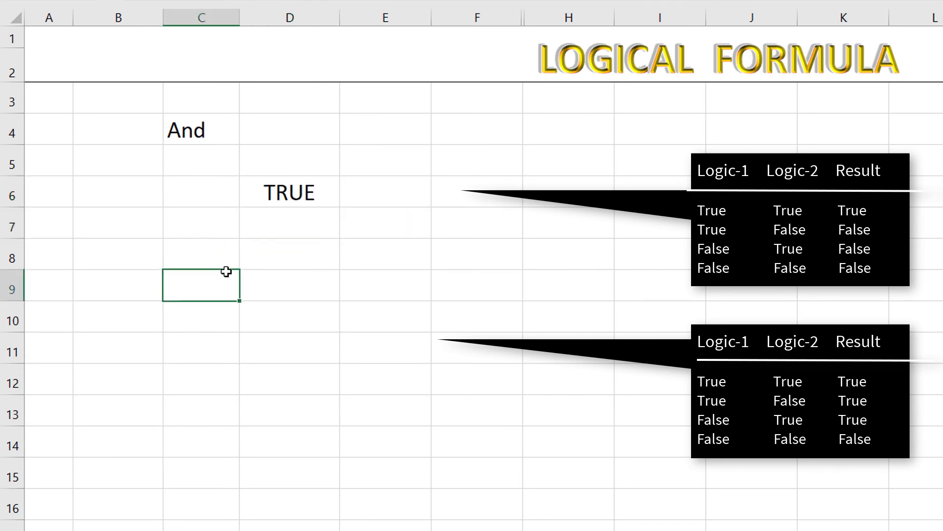
type("OR")
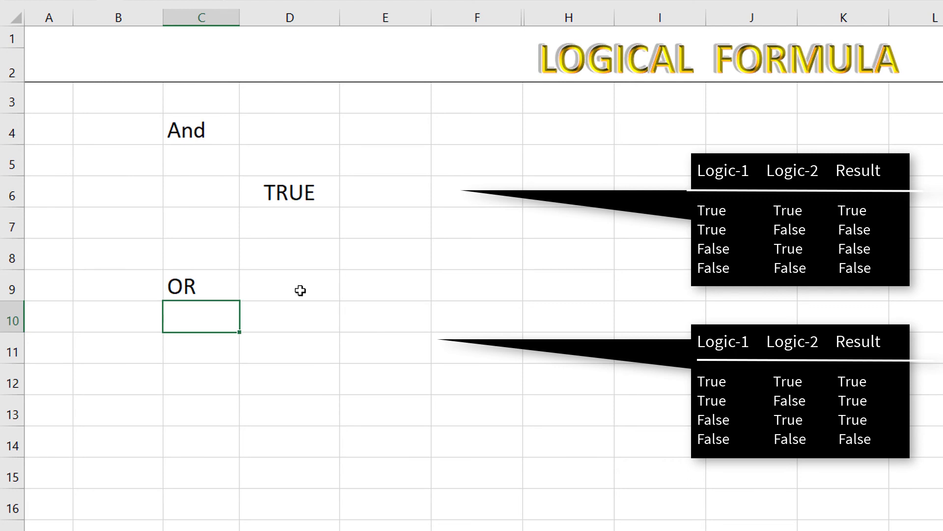
left_click(360, 323)
Begin an OR function formula in D10.
left_click(288, 323)
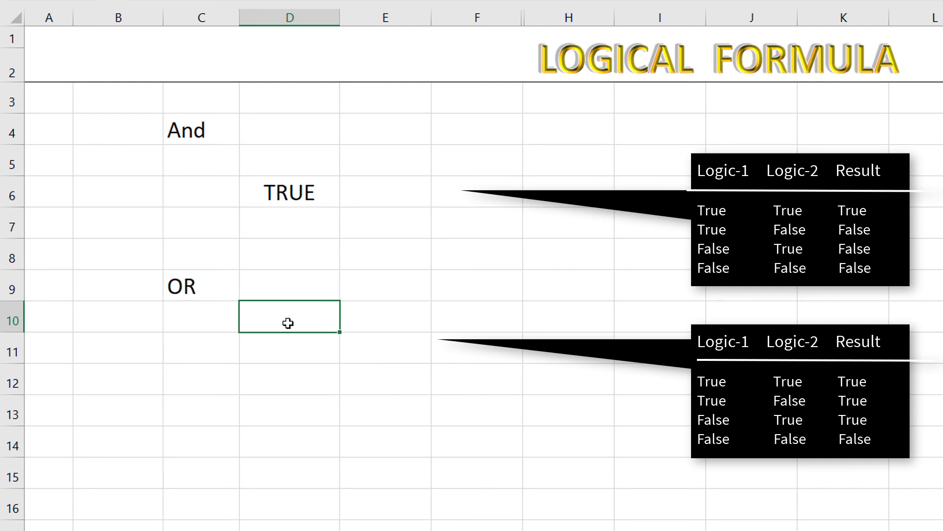
type("O")
key("BackSpace")
type("=od")
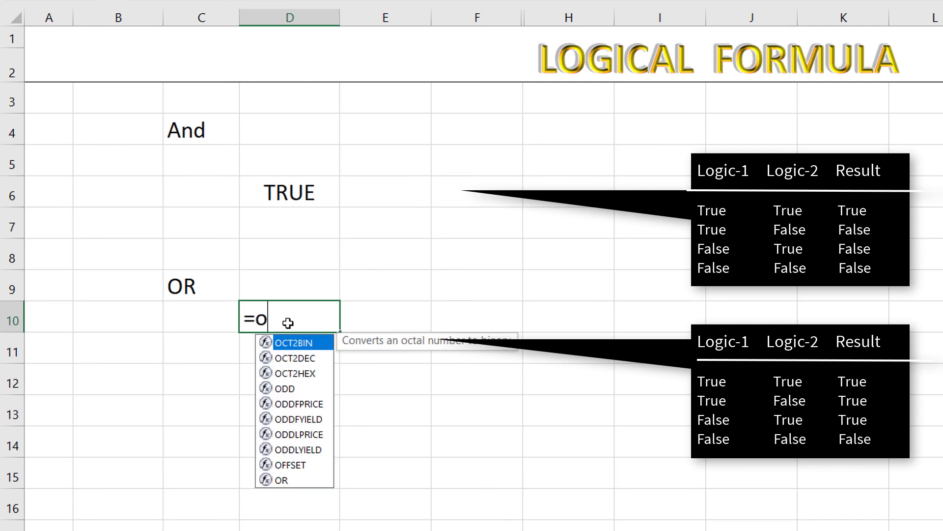